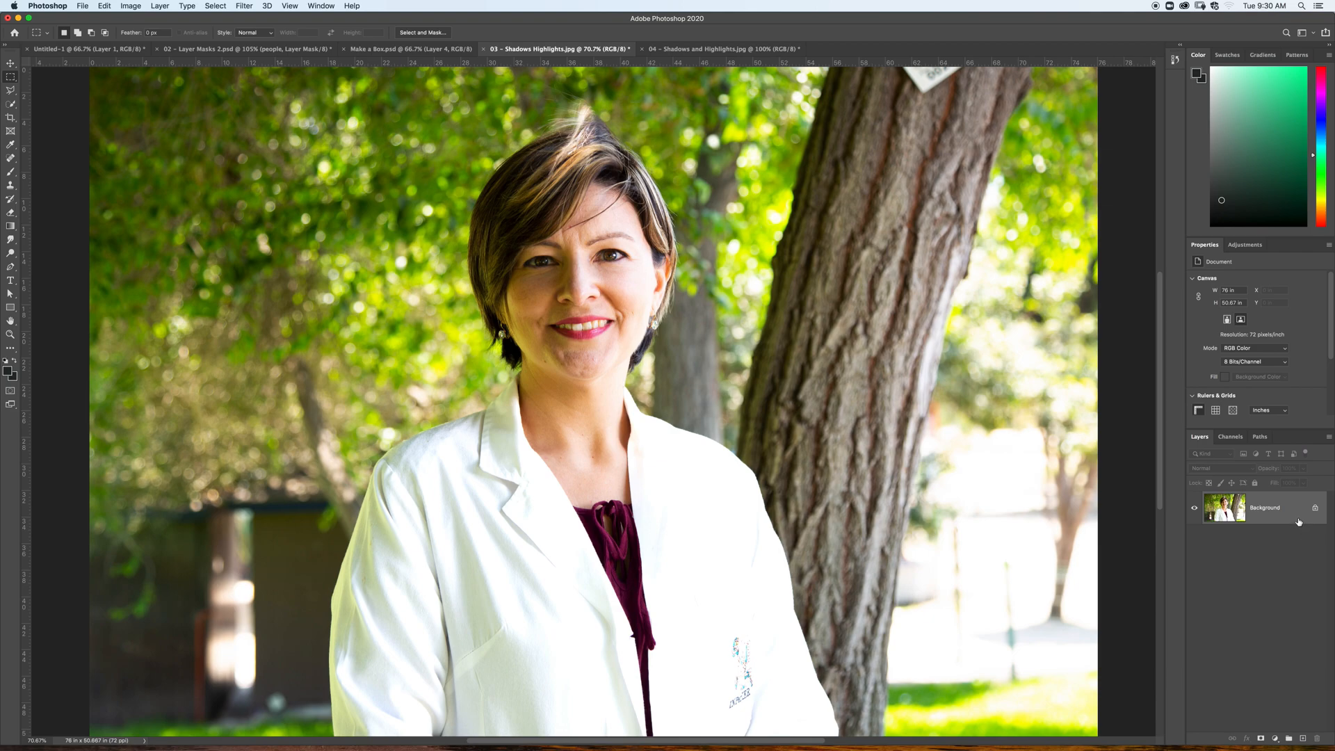
Duplicate the Background layer, hide the original, and convert the copy to a smart object.
drag(1299, 521, 1306, 737)
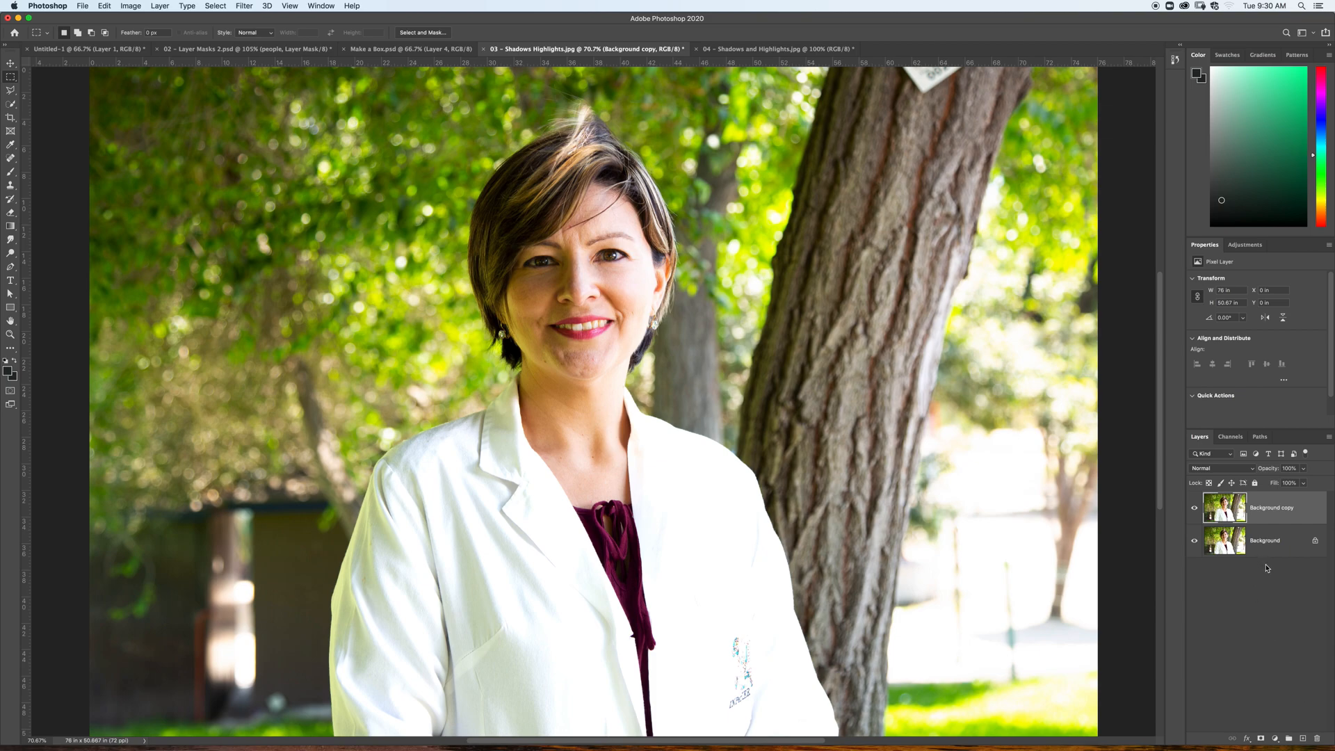
click(1195, 541)
right_click(1304, 506)
click(1262, 435)
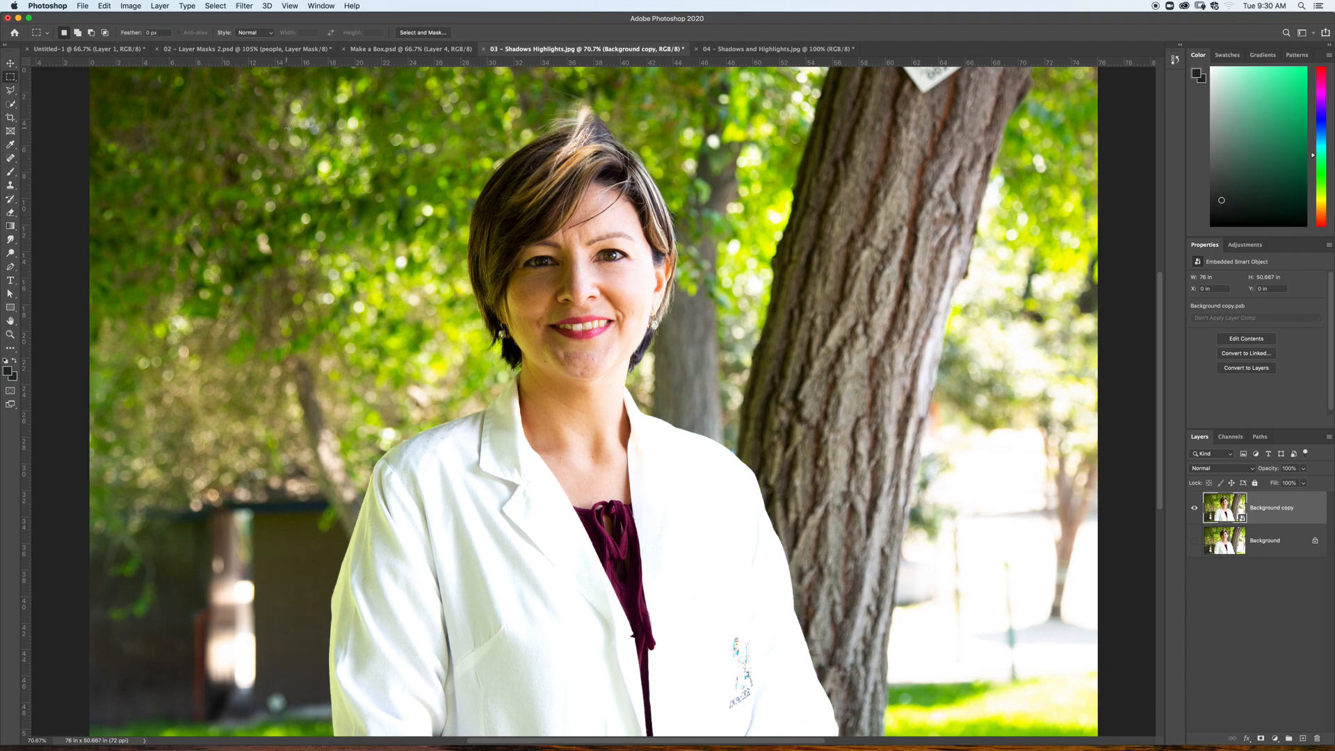
Open the Shadows/Highlights adjustment on the Background copy layer, reduced to its basic options and kept clear of the face.
click(128, 7)
mouse_move(150, 35)
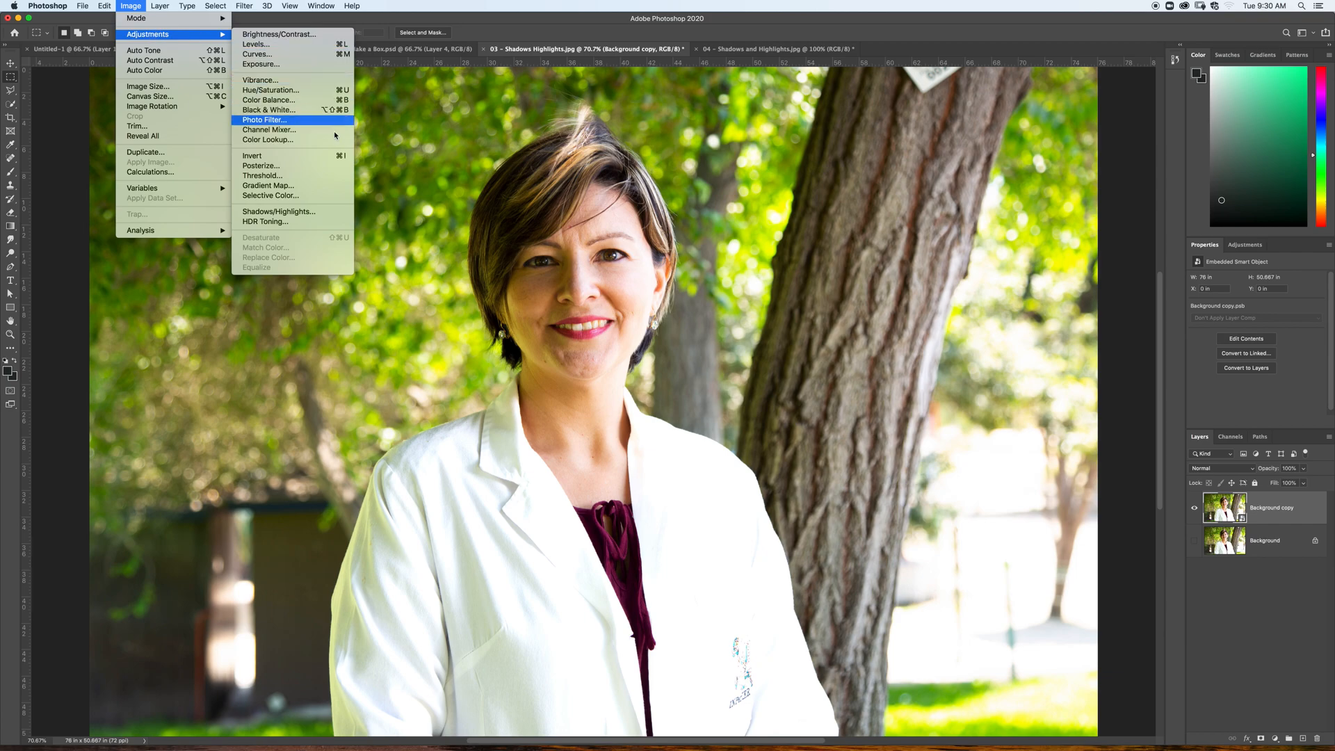
click(311, 213)
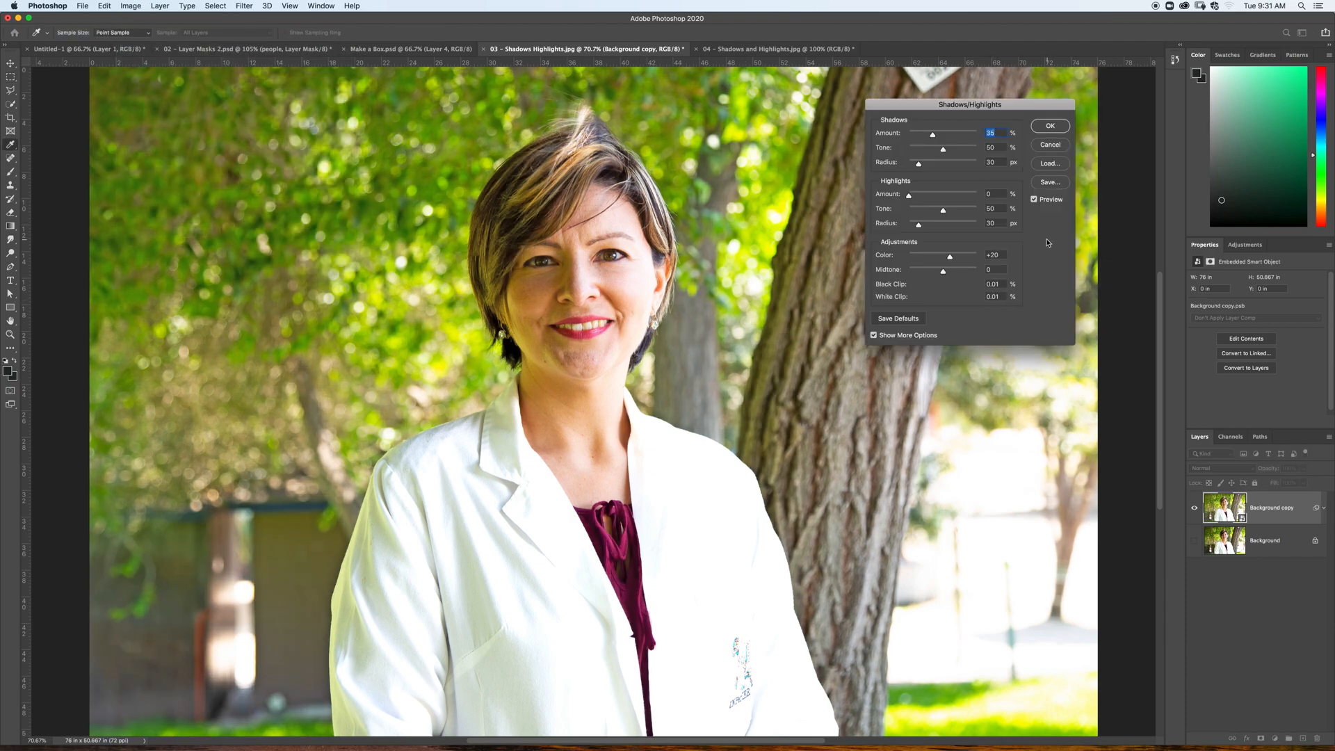
click(874, 335)
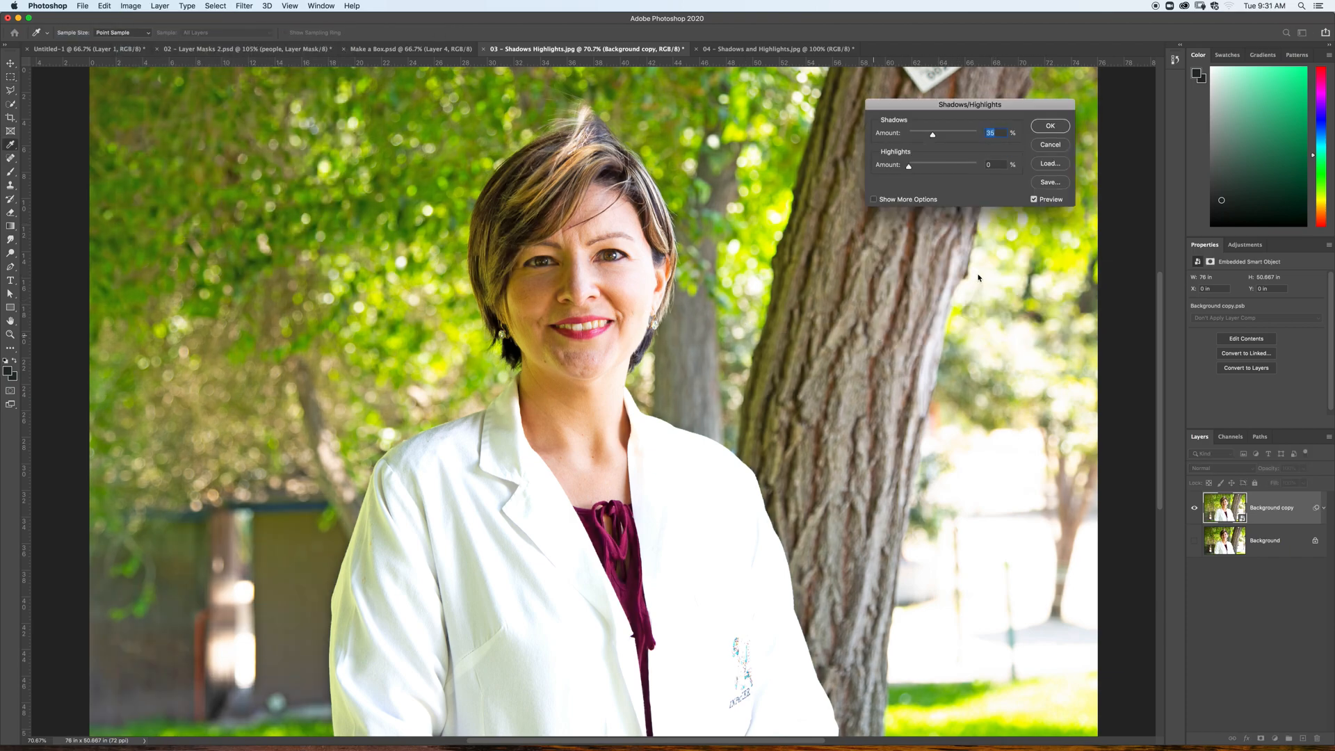
drag(982, 103, 338, 176)
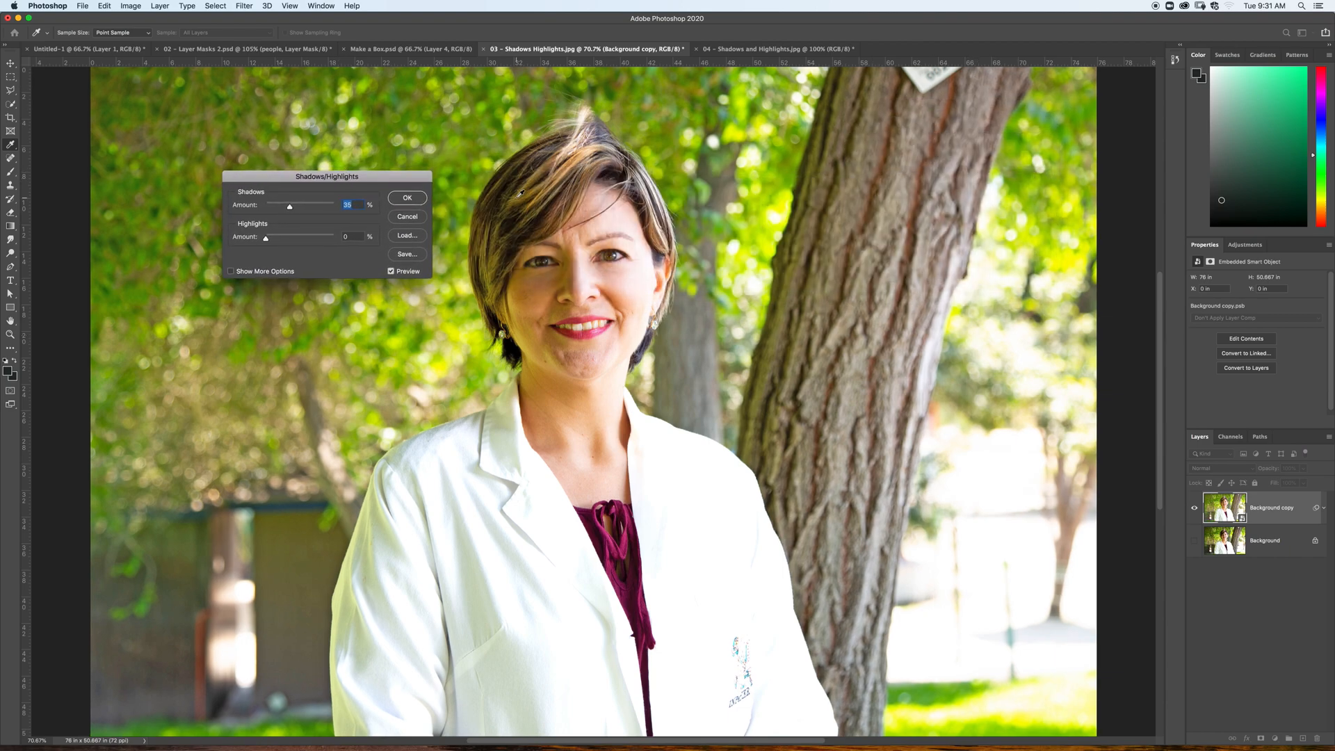
key(super+minus)
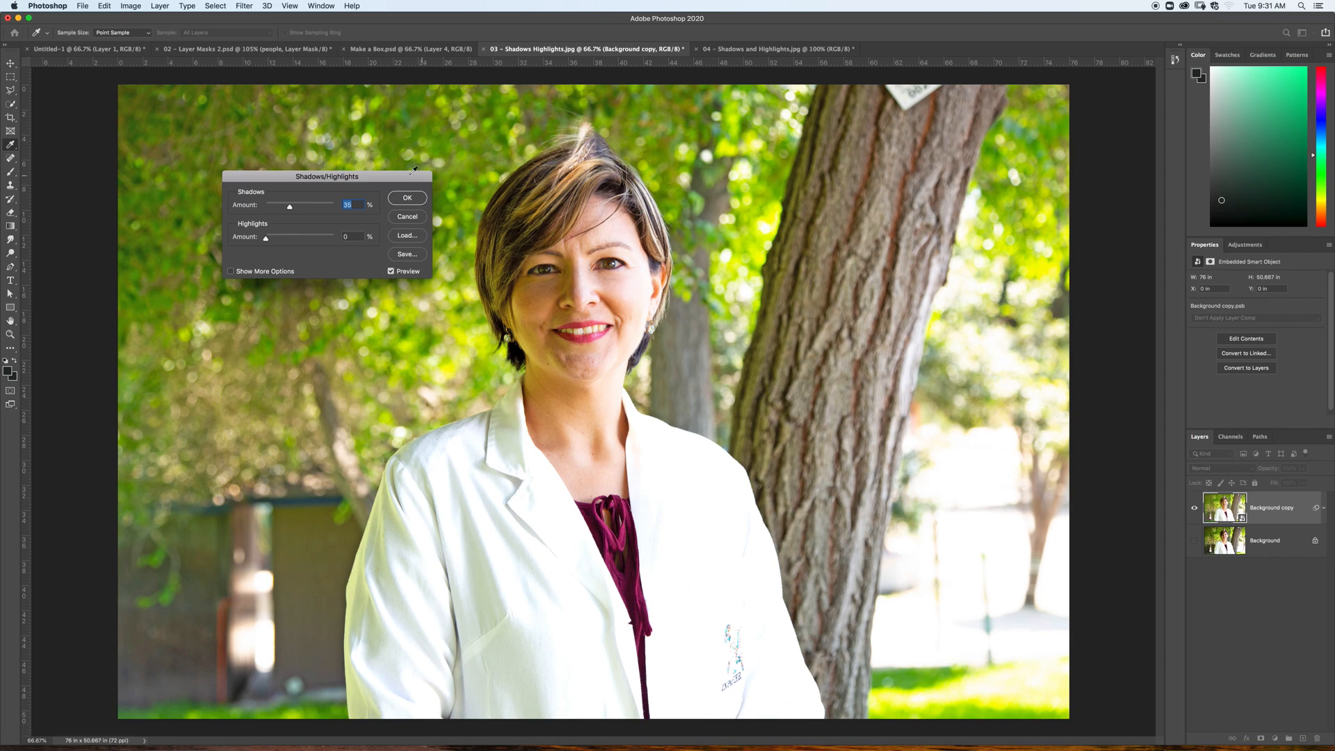
drag(379, 178, 977, 151)
Compare the portrait with and without the default shadow correction by toggling the adjustment's preview.
click(990, 246)
click(990, 246)
click(989, 247)
click(990, 246)
click(989, 246)
click(989, 247)
click(989, 246)
click(989, 246)
click(990, 246)
click(990, 246)
click(990, 246)
click(989, 246)
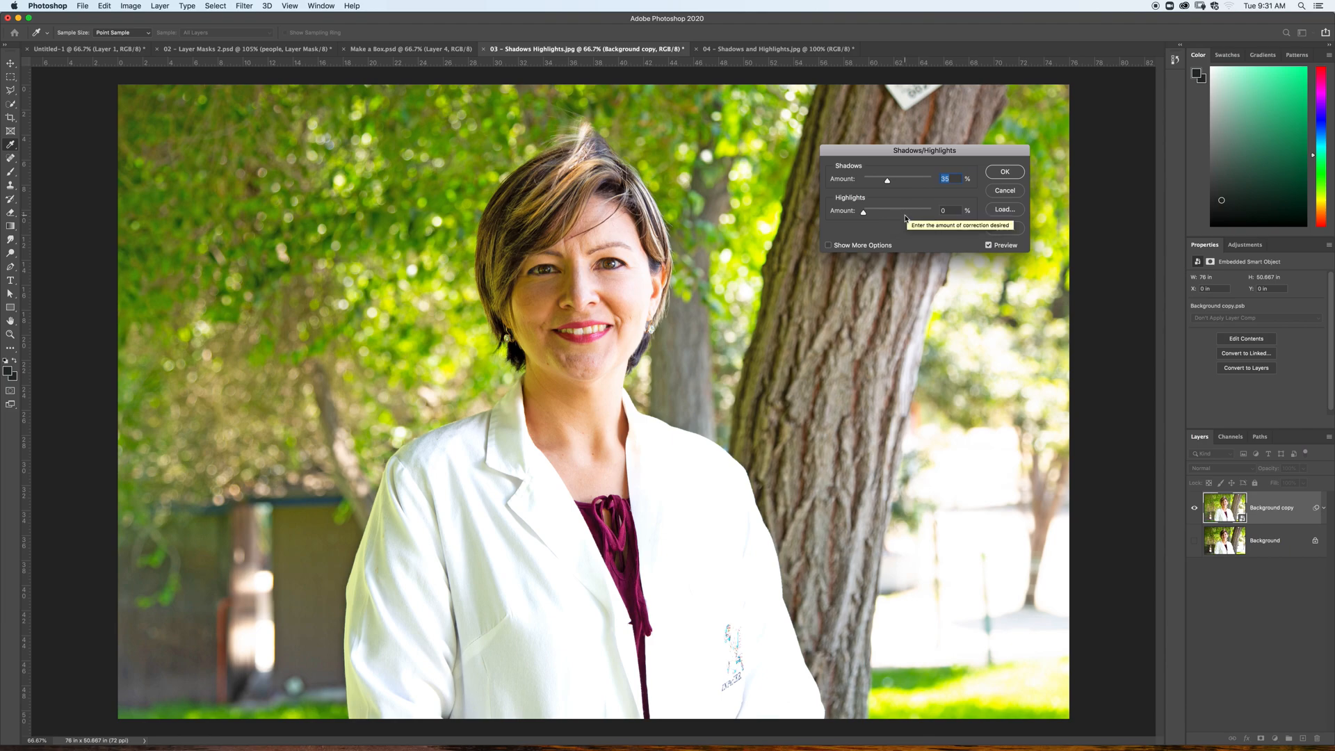
Try a shadows amount of 27% and a highlights amount of 52%, comparing the result with the original through the preview.
mouse_move(887, 180)
mouse_down()
mouse_move(917, 184)
mouse_move(852, 188)
mouse_move(884, 184)
mouse_up()
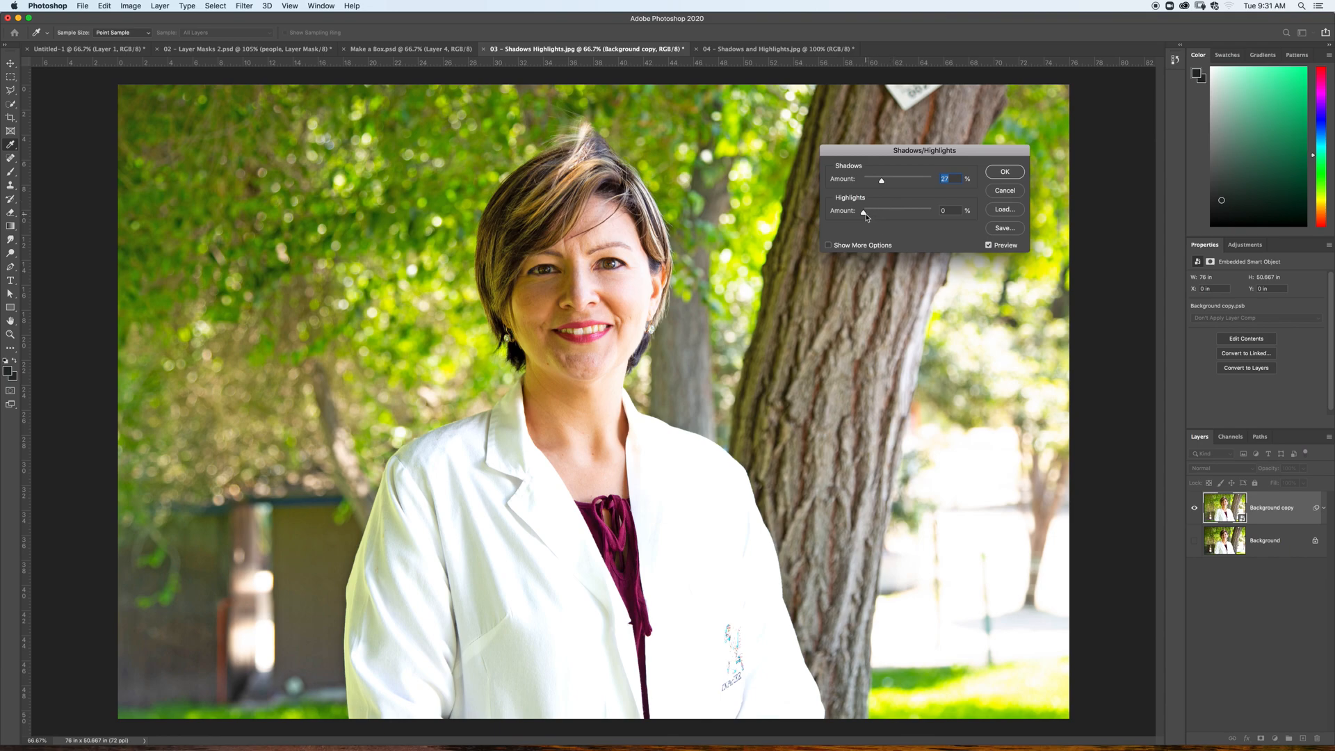
drag(863, 212, 887, 216)
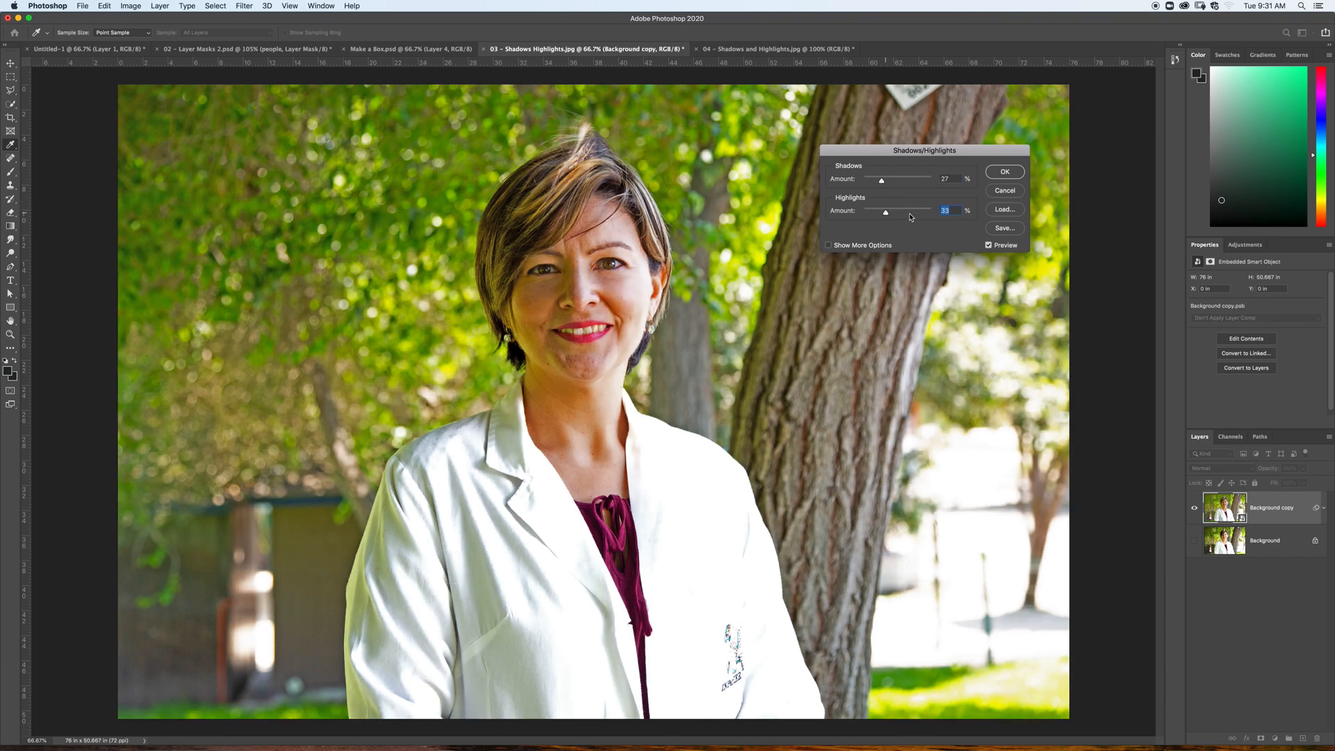
click(911, 212)
click(934, 216)
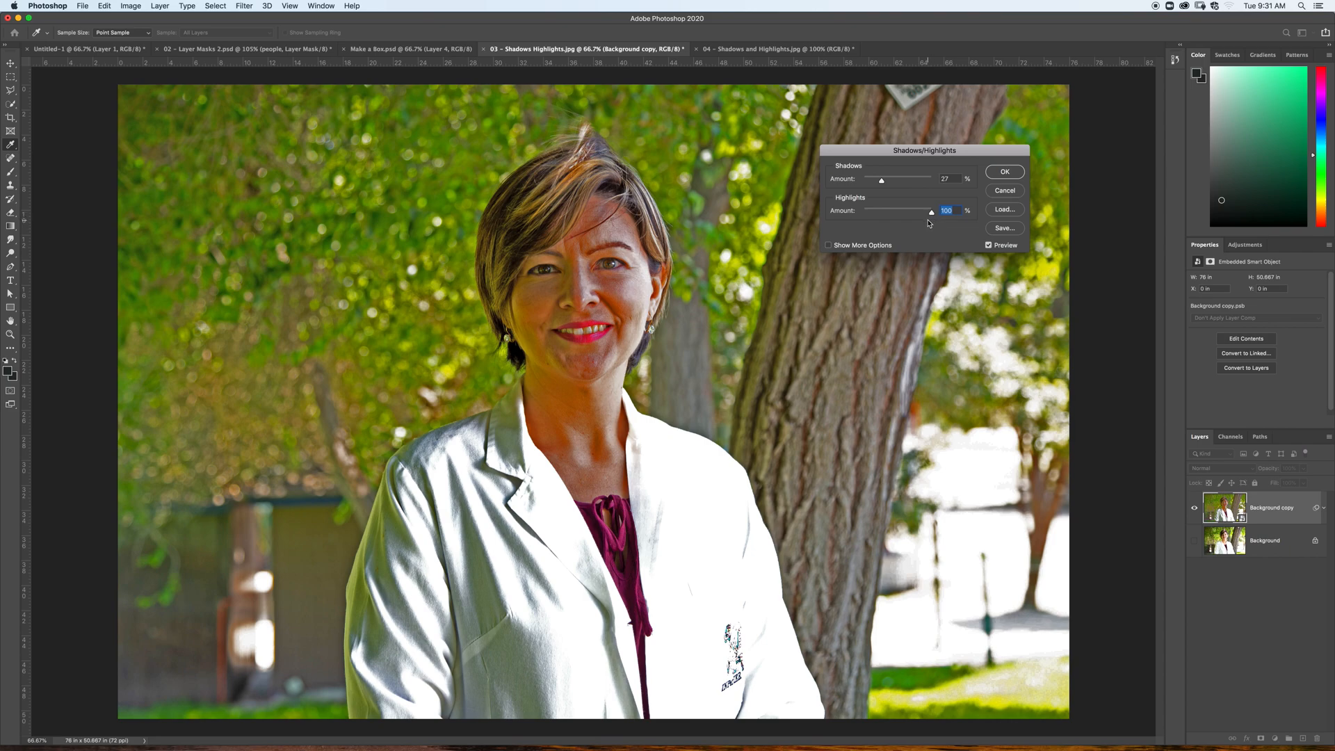
drag(932, 213, 899, 215)
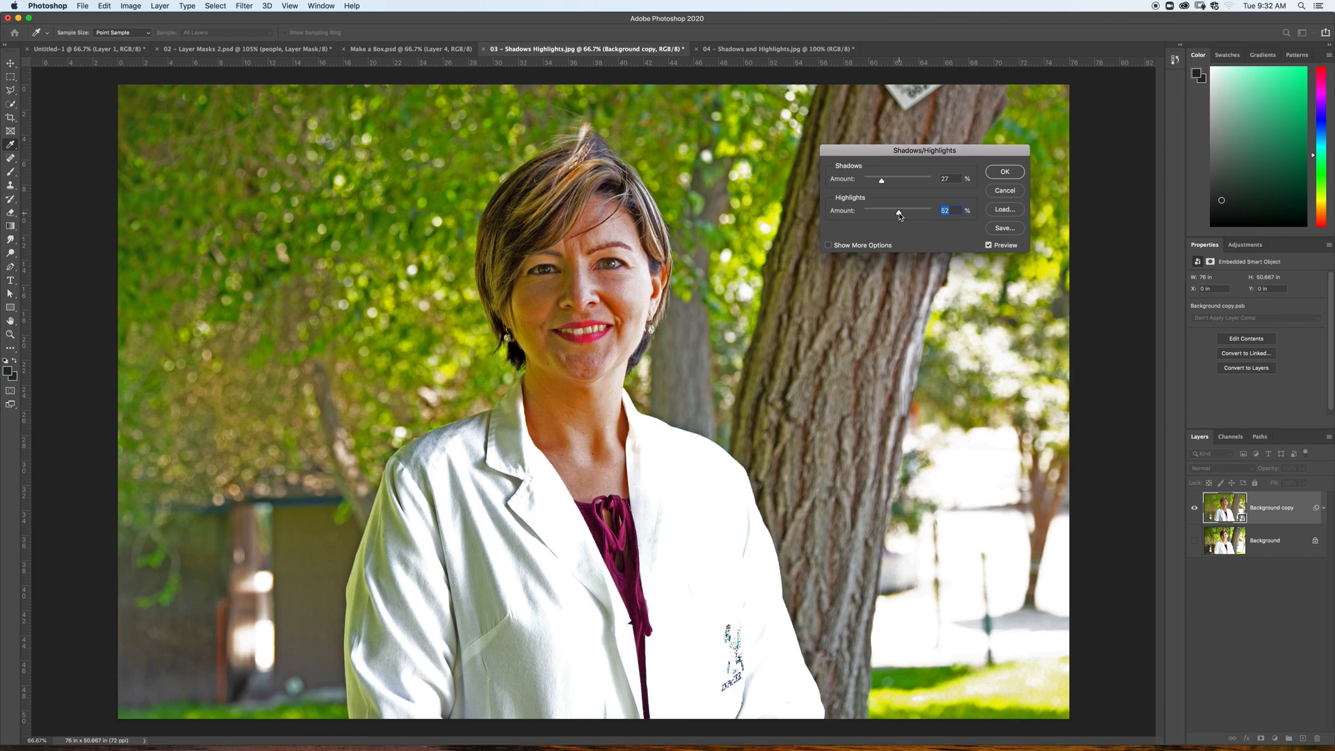
click(989, 245)
click(989, 246)
click(989, 245)
click(989, 245)
Show the expanded Shadows/Highlights options and set both the shadows amount and shadows tone to 32%.
click(829, 247)
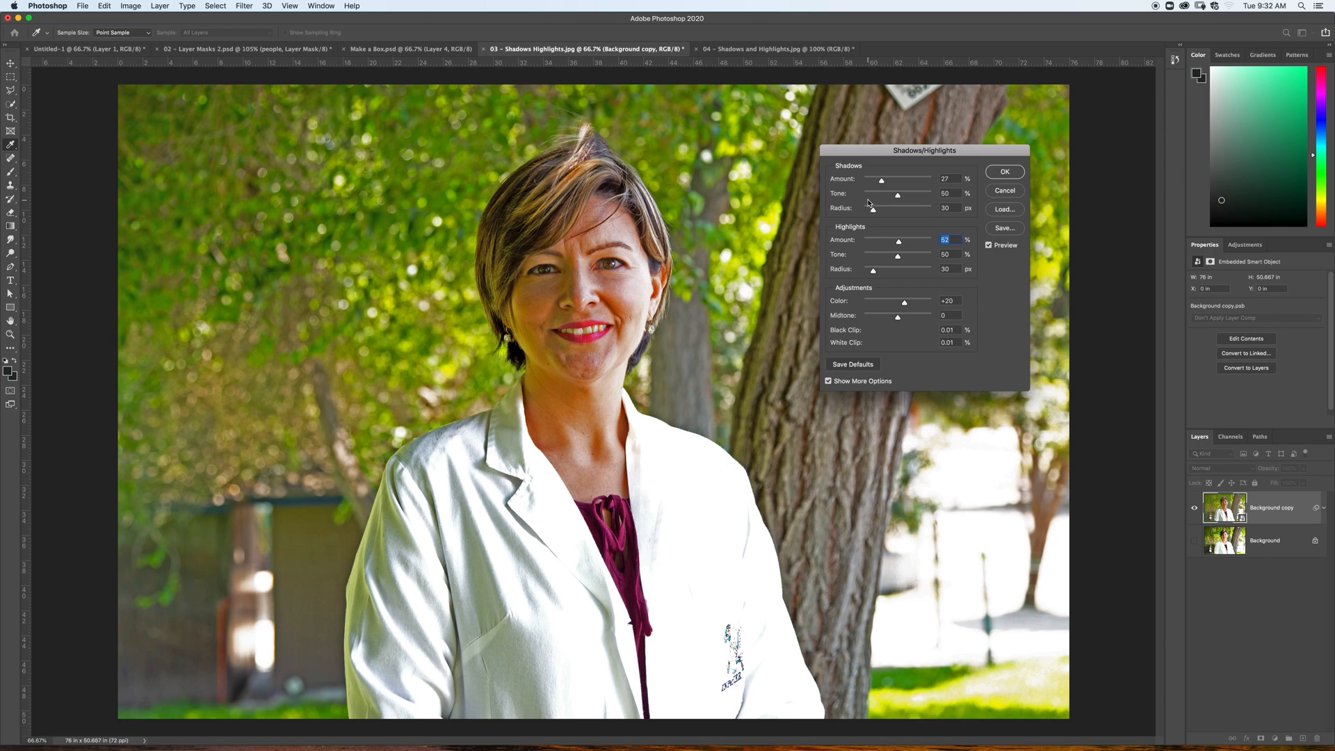
drag(882, 181, 953, 202)
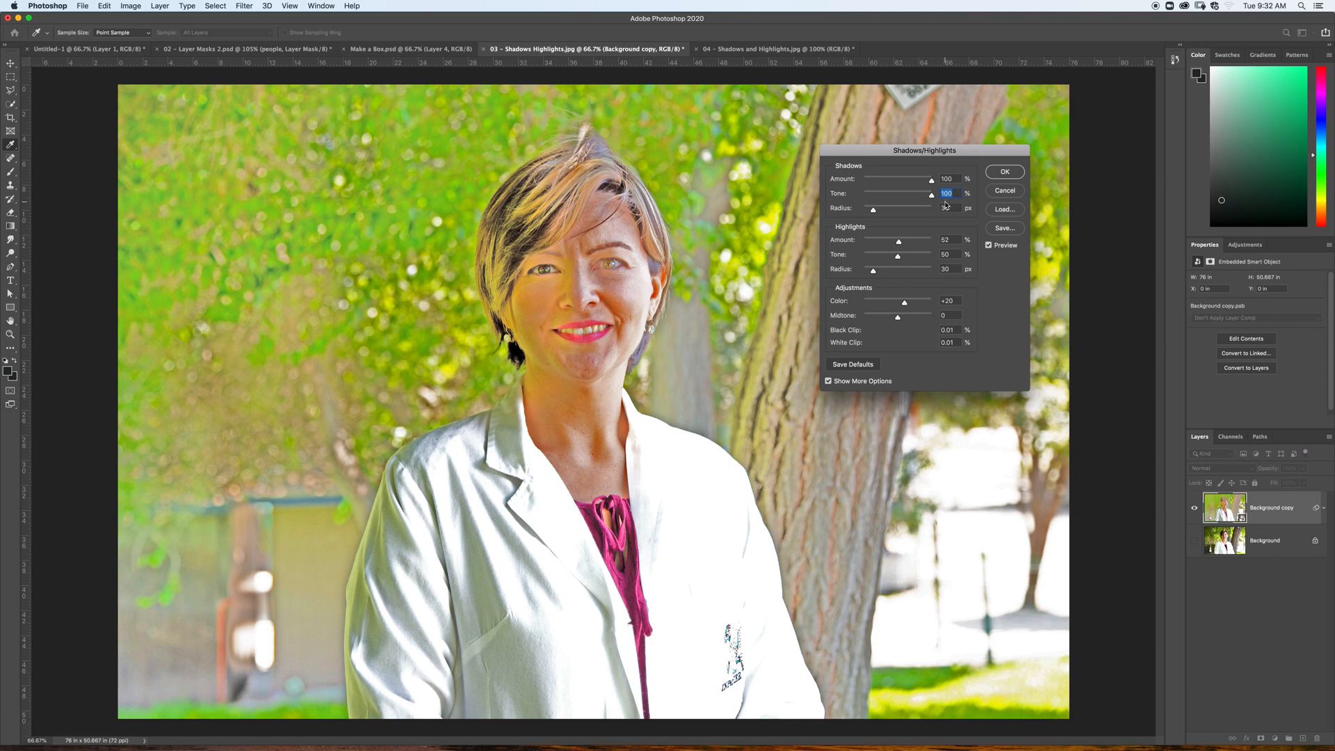
drag(931, 195, 859, 202)
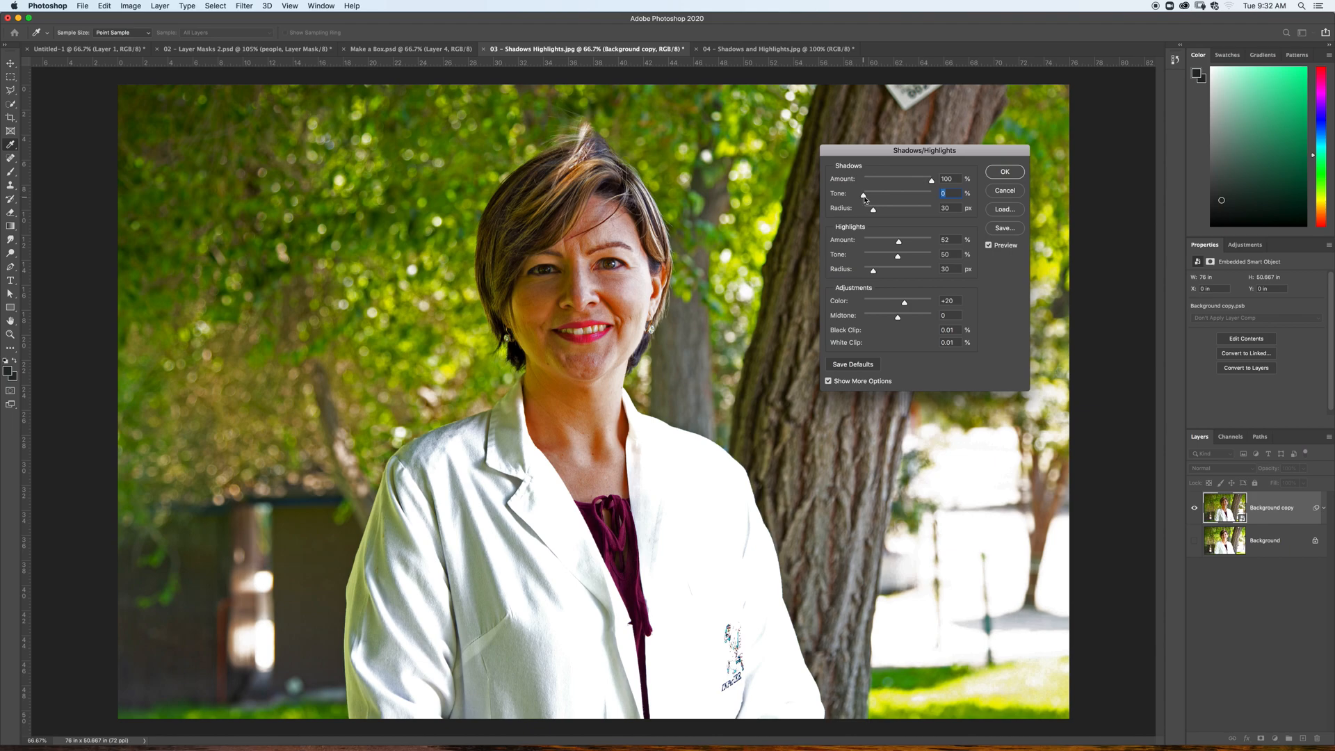
mouse_move(865, 200)
mouse_down()
mouse_move(914, 182)
mouse_move(885, 183)
mouse_up()
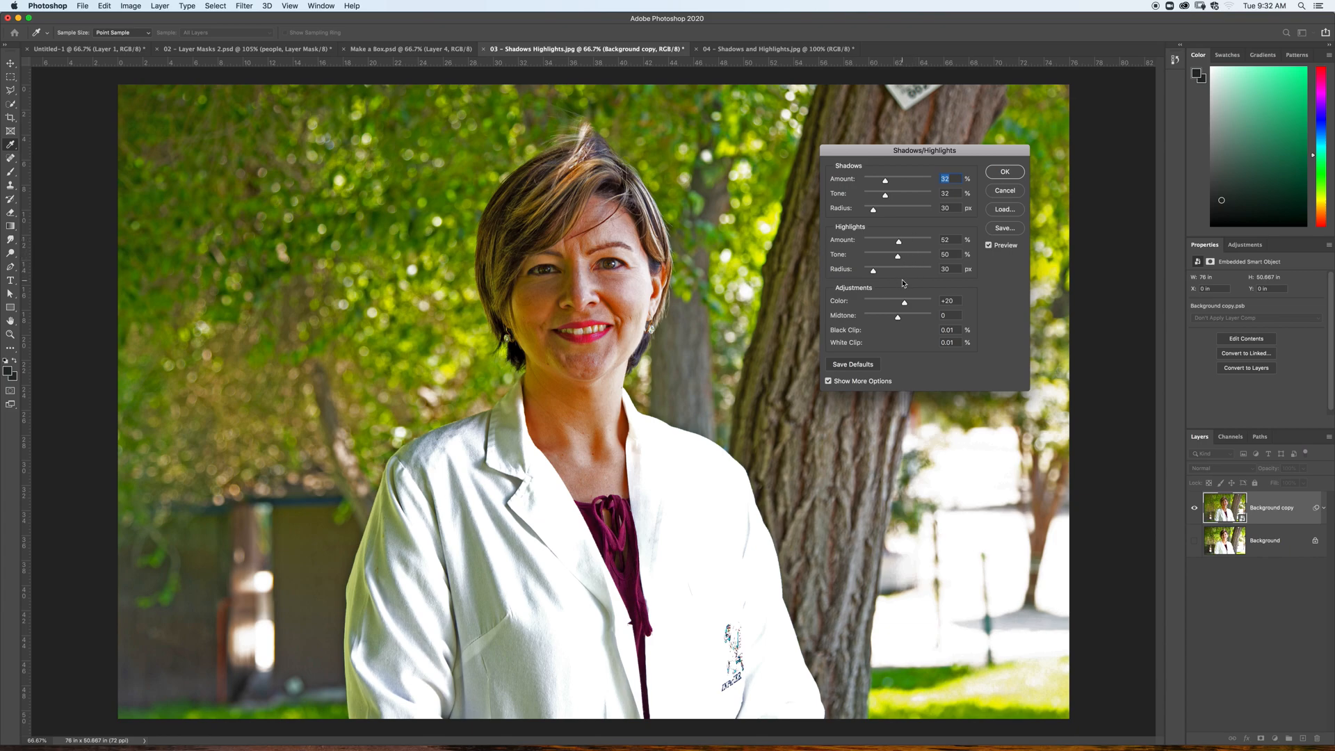
Set the highlights to 71% amount, 27% tone and 80 px radius, and the shadows radius to 242 px.
drag(899, 242, 876, 259)
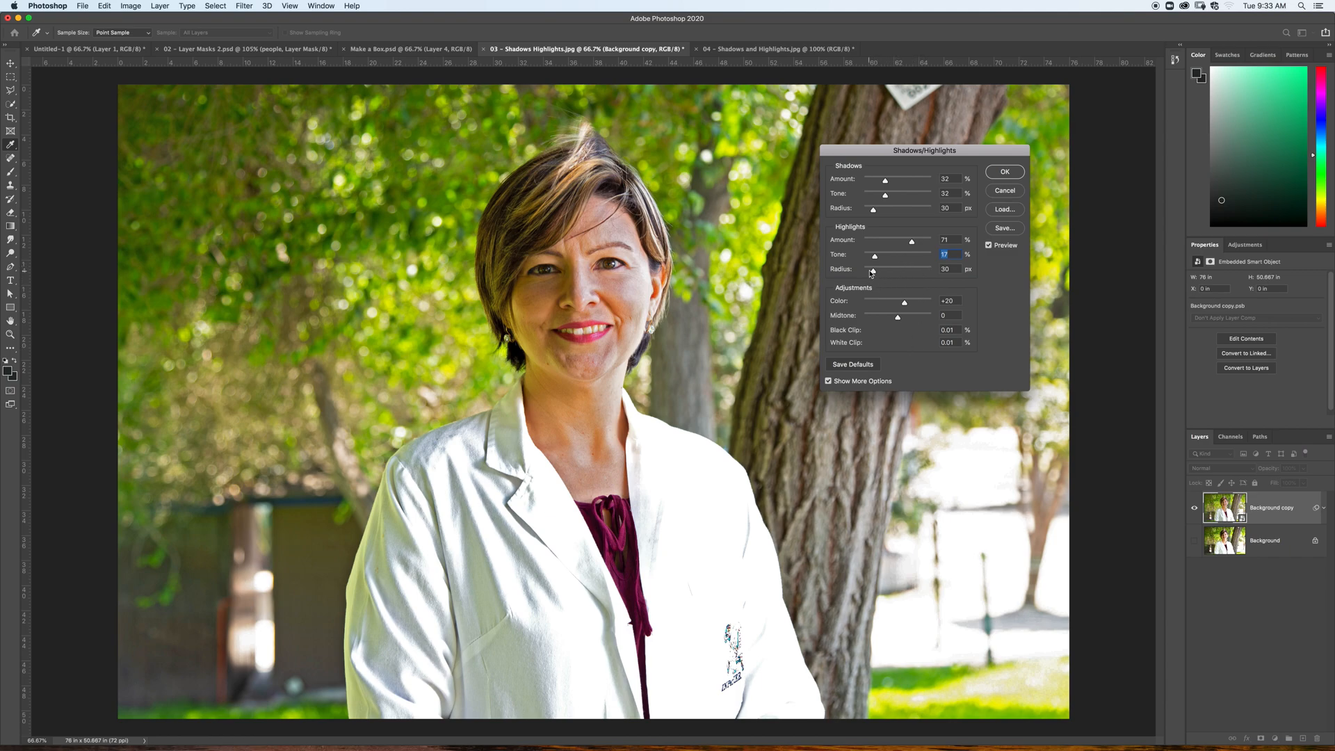
drag(875, 257, 883, 258)
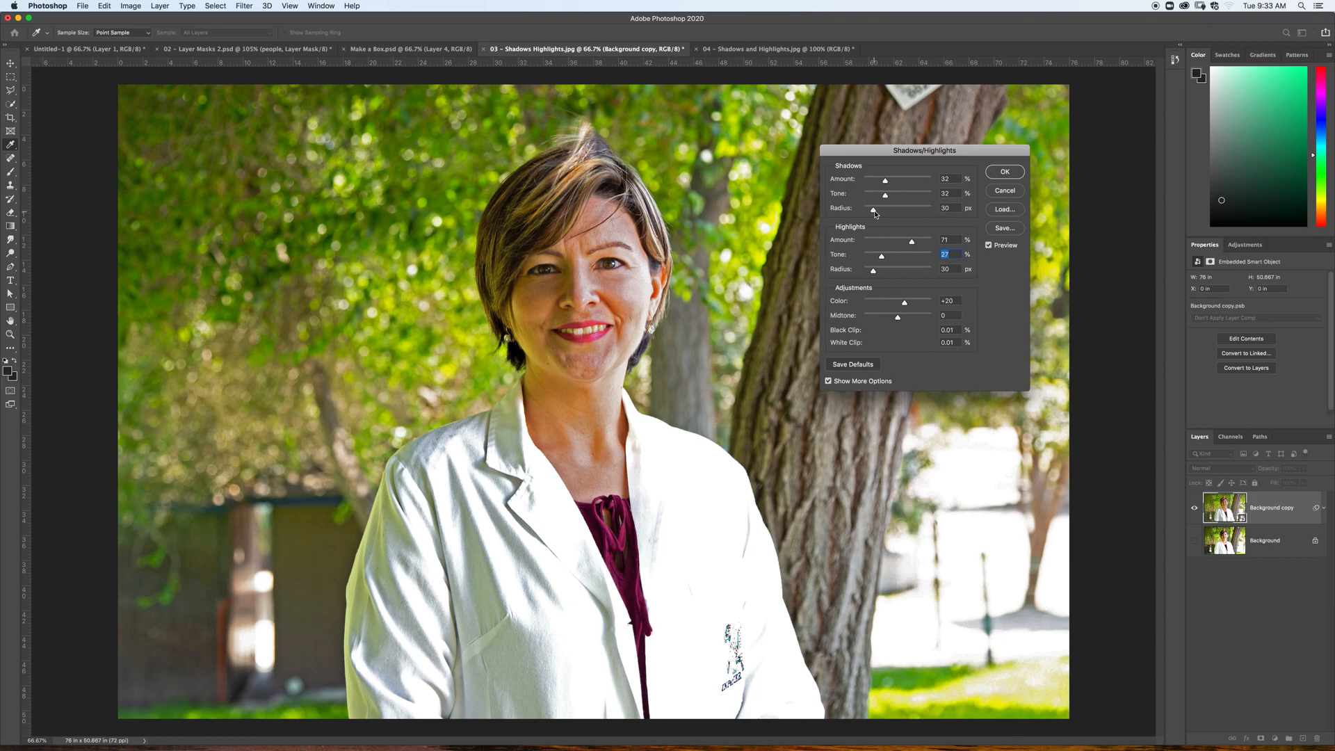
drag(874, 212, 917, 217)
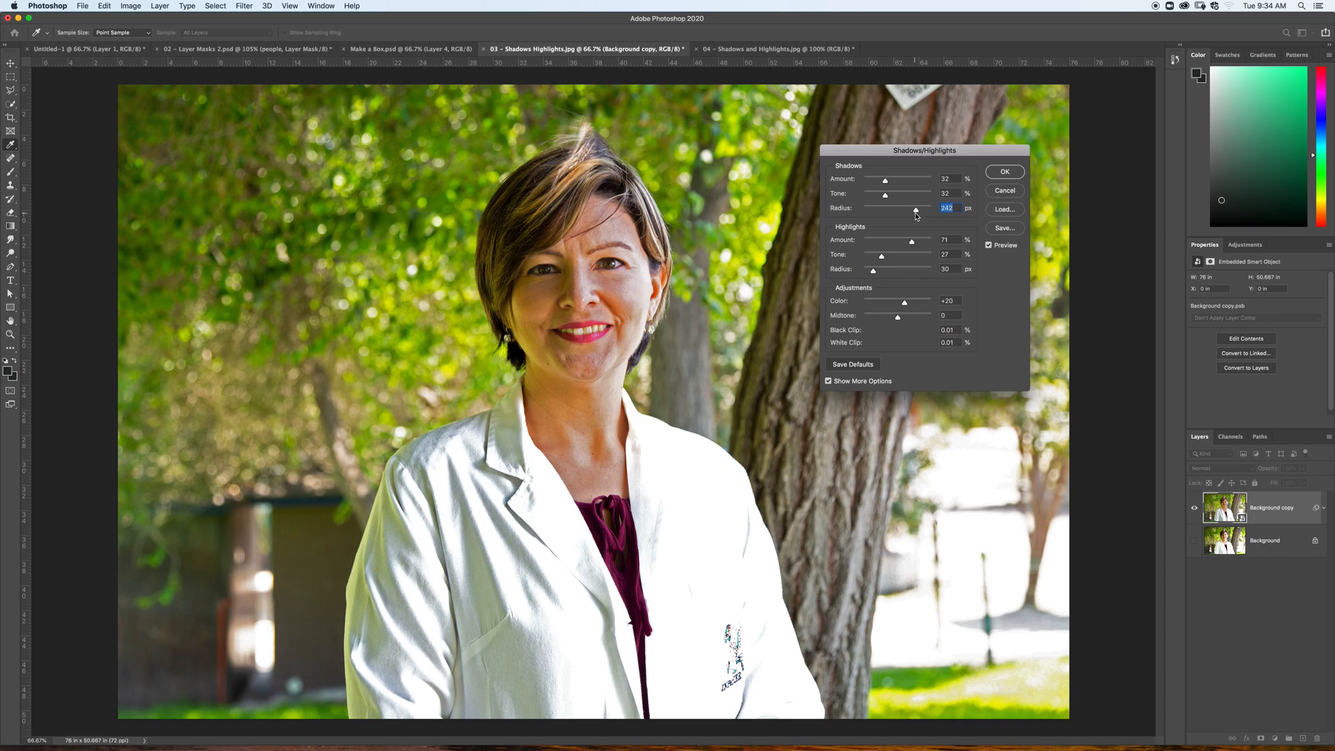
drag(875, 274, 892, 275)
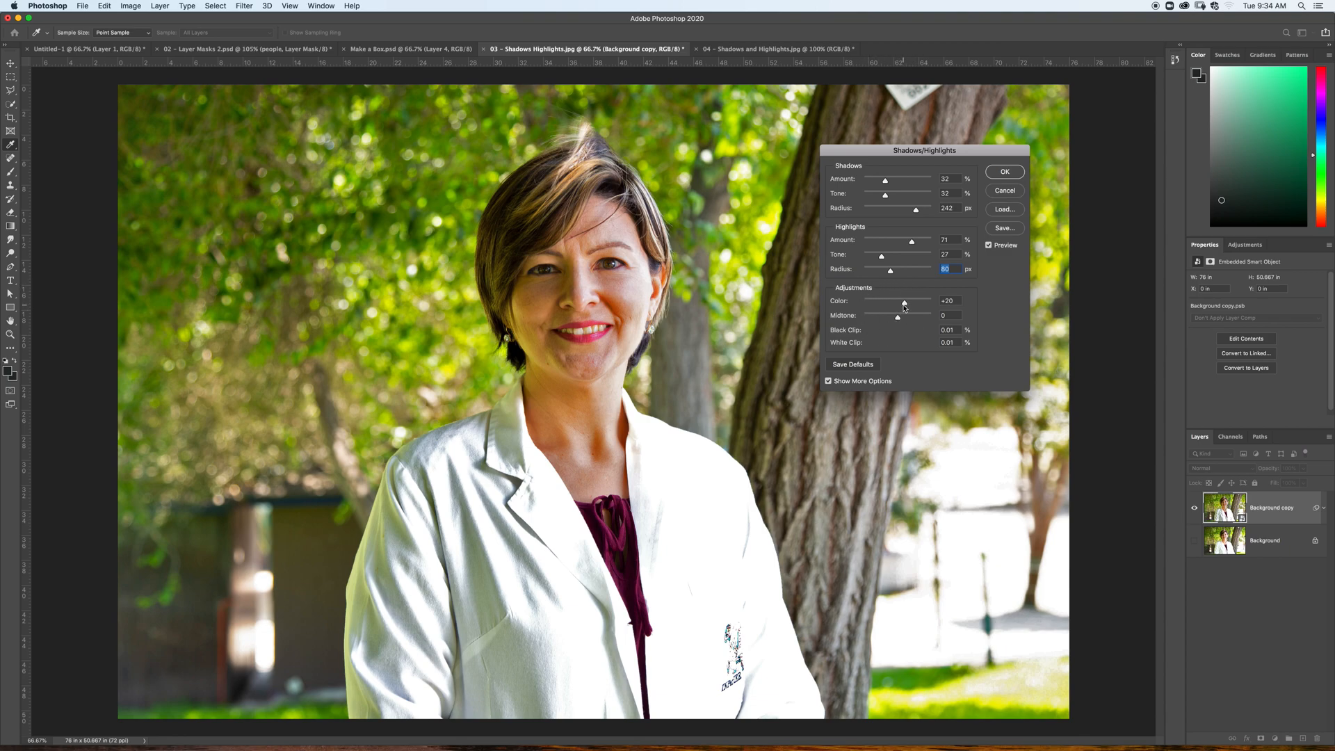
Test the extremes of the color and midtone adjustments, then set color to -1 and midtone to -2.
drag(905, 305, 901, 307)
drag(902, 306, 898, 304)
drag(897, 304, 1001, 311)
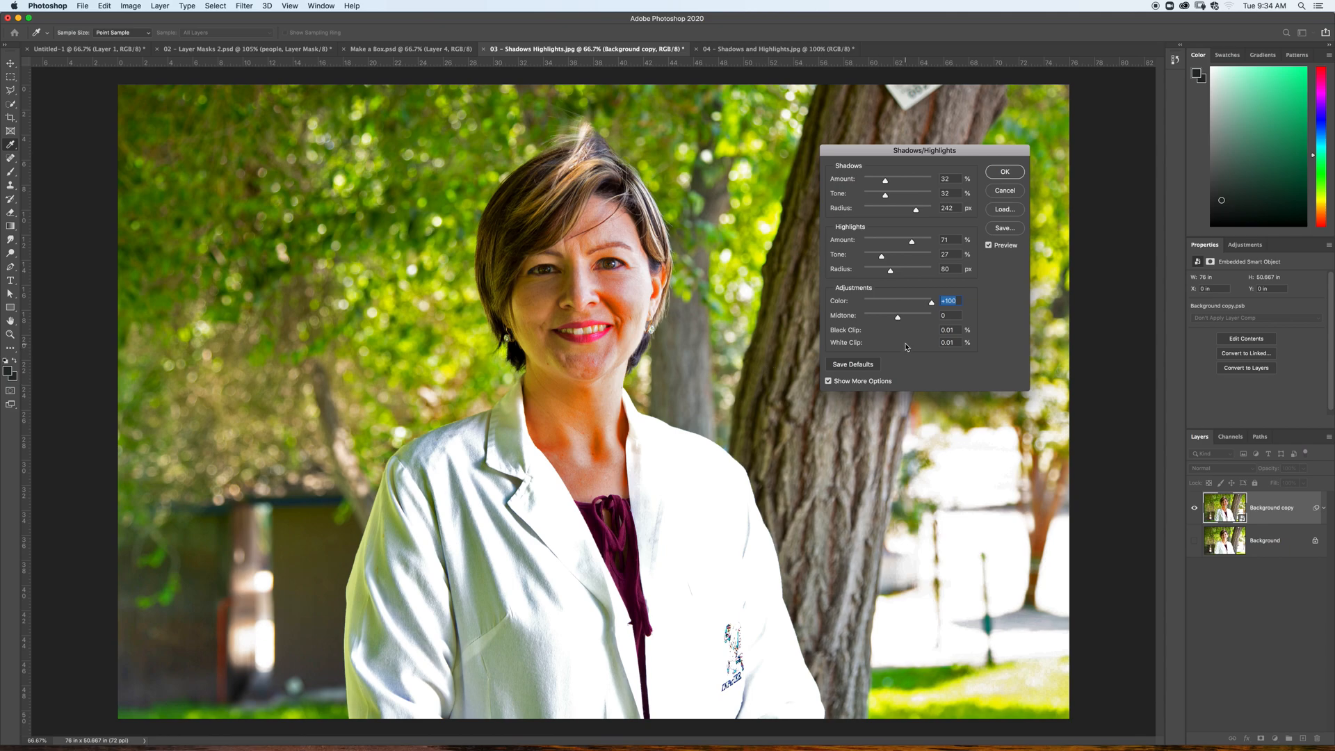
drag(932, 305, 899, 307)
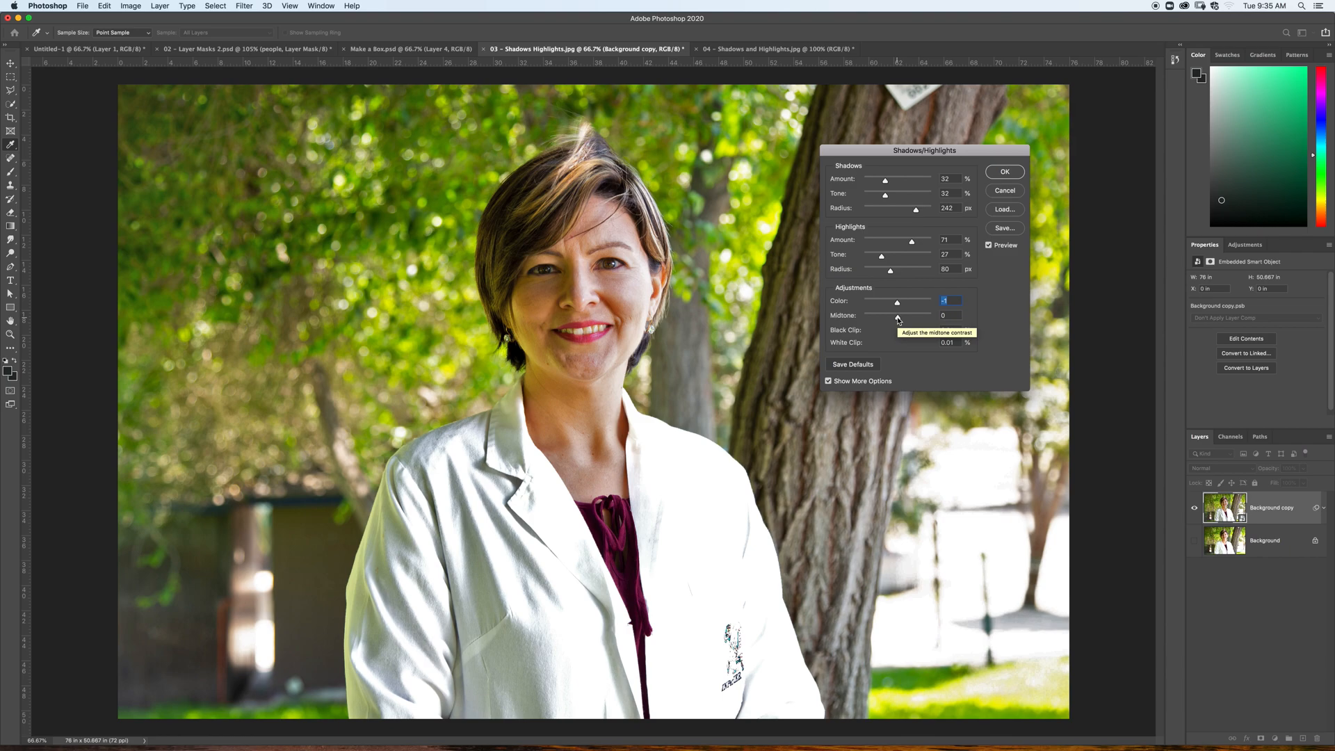
drag(898, 320, 867, 322)
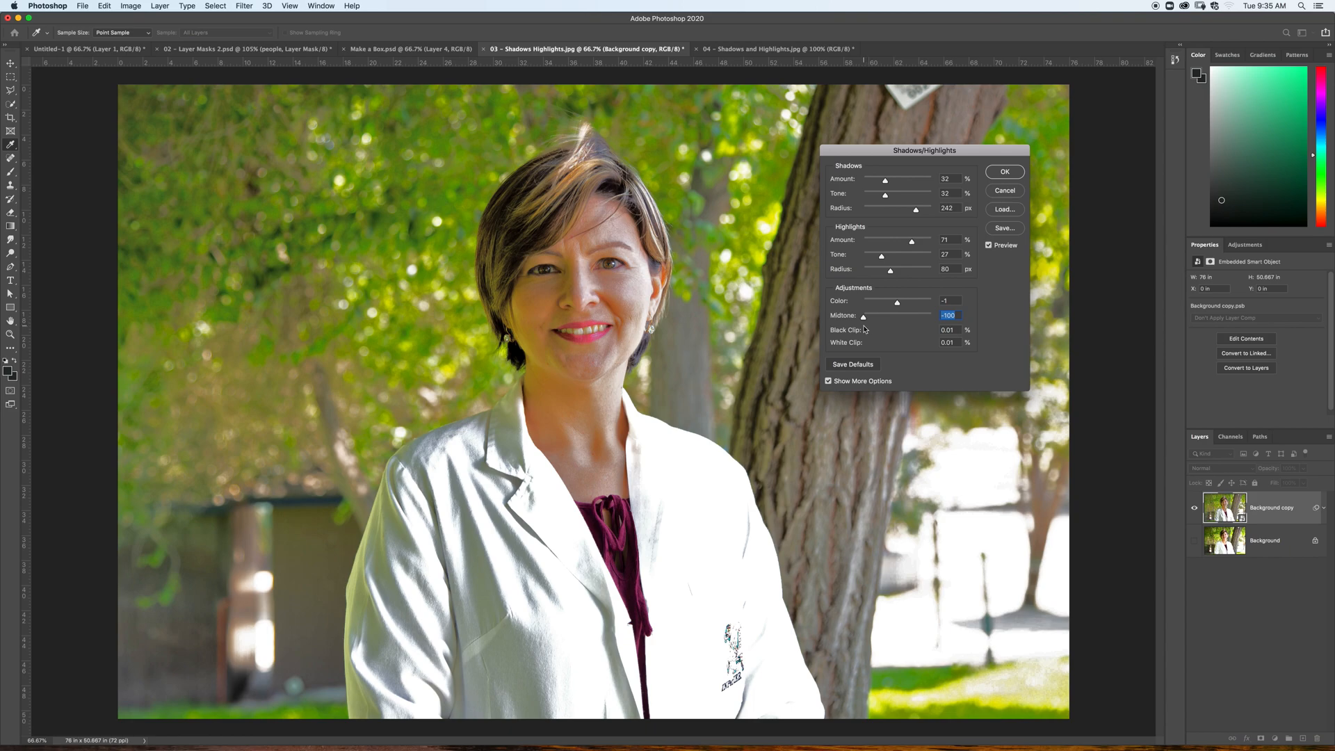
drag(864, 318, 966, 326)
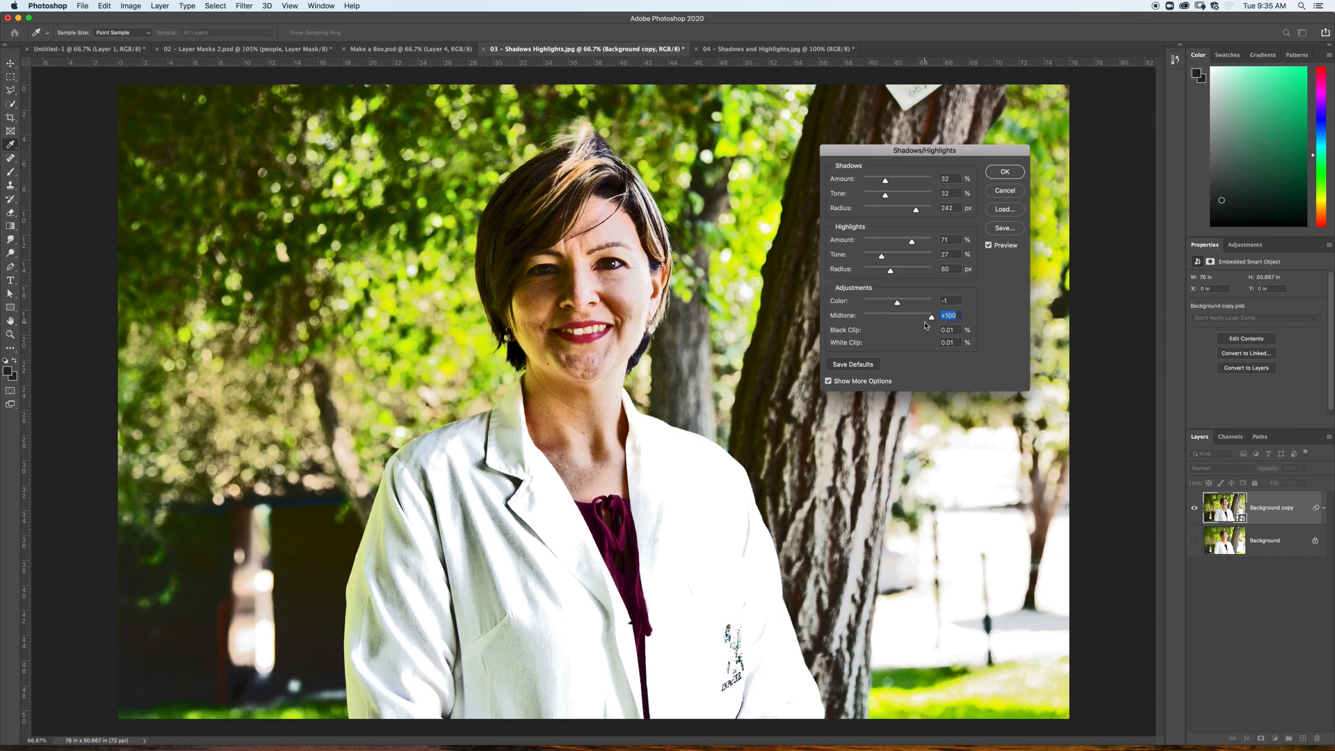
drag(932, 320, 898, 322)
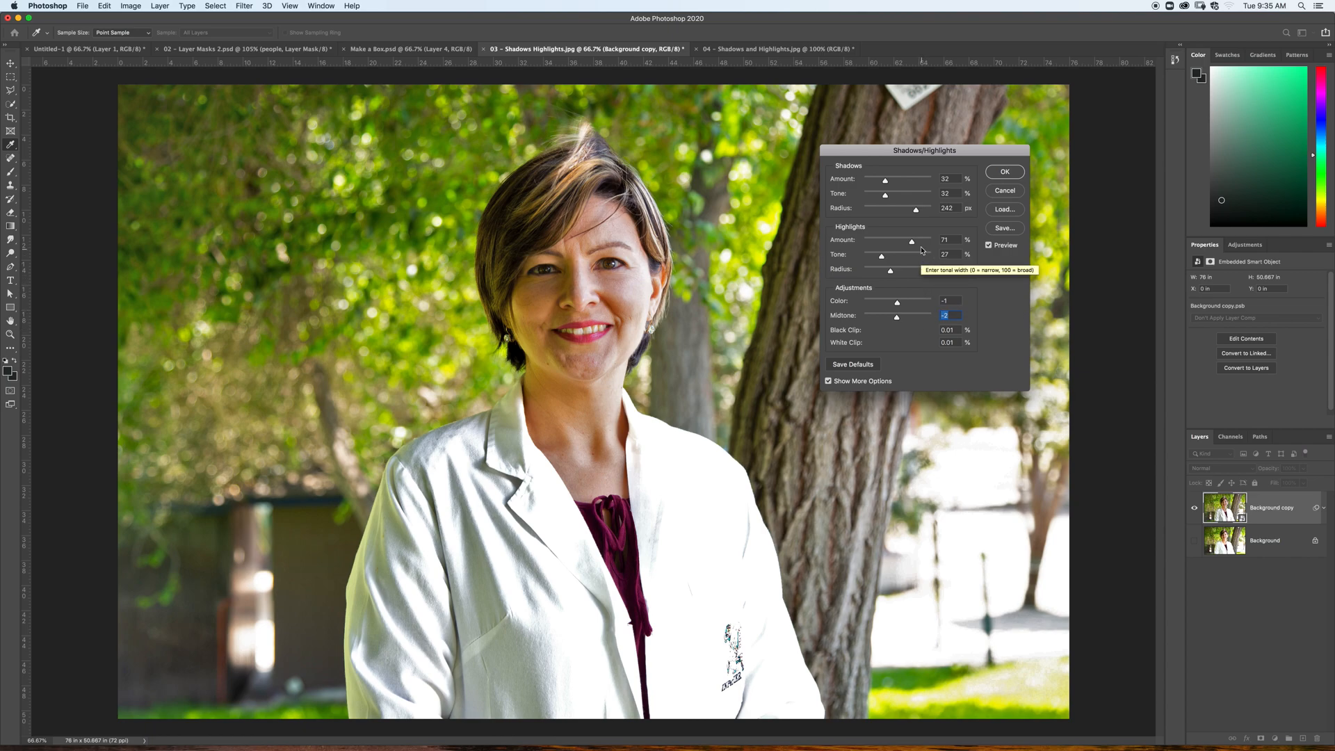
Set the highlights to 53% amount, 36% tone and 0 px radius and the color to -4, and apply the adjustment.
drag(912, 242, 1018, 280)
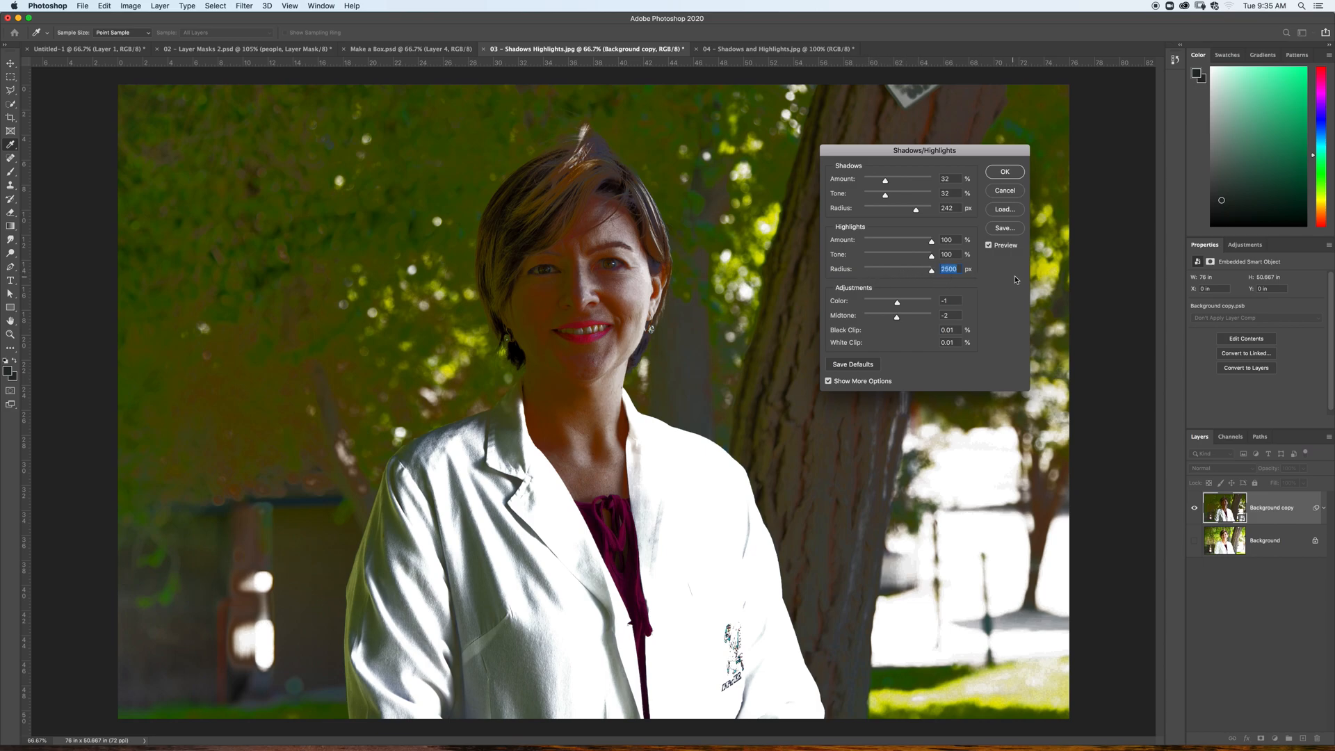
drag(931, 271, 900, 303)
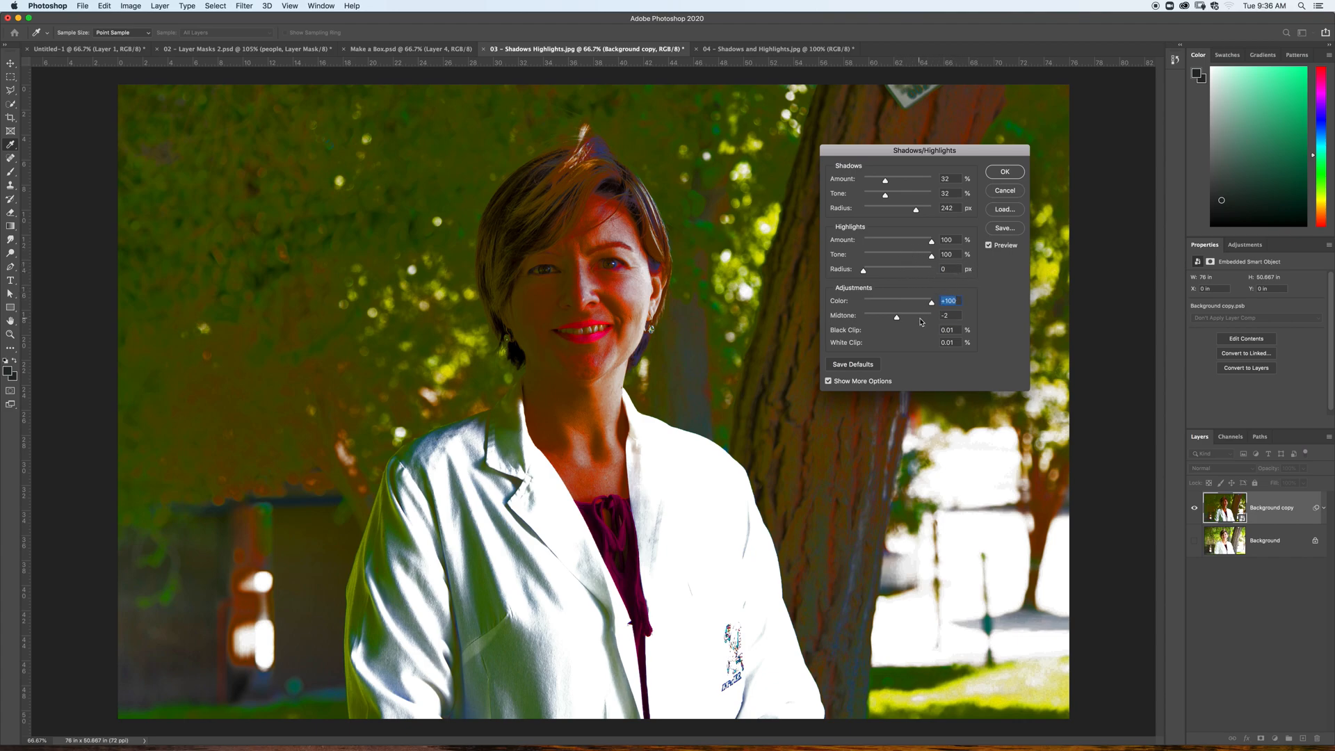
drag(933, 242, 893, 310)
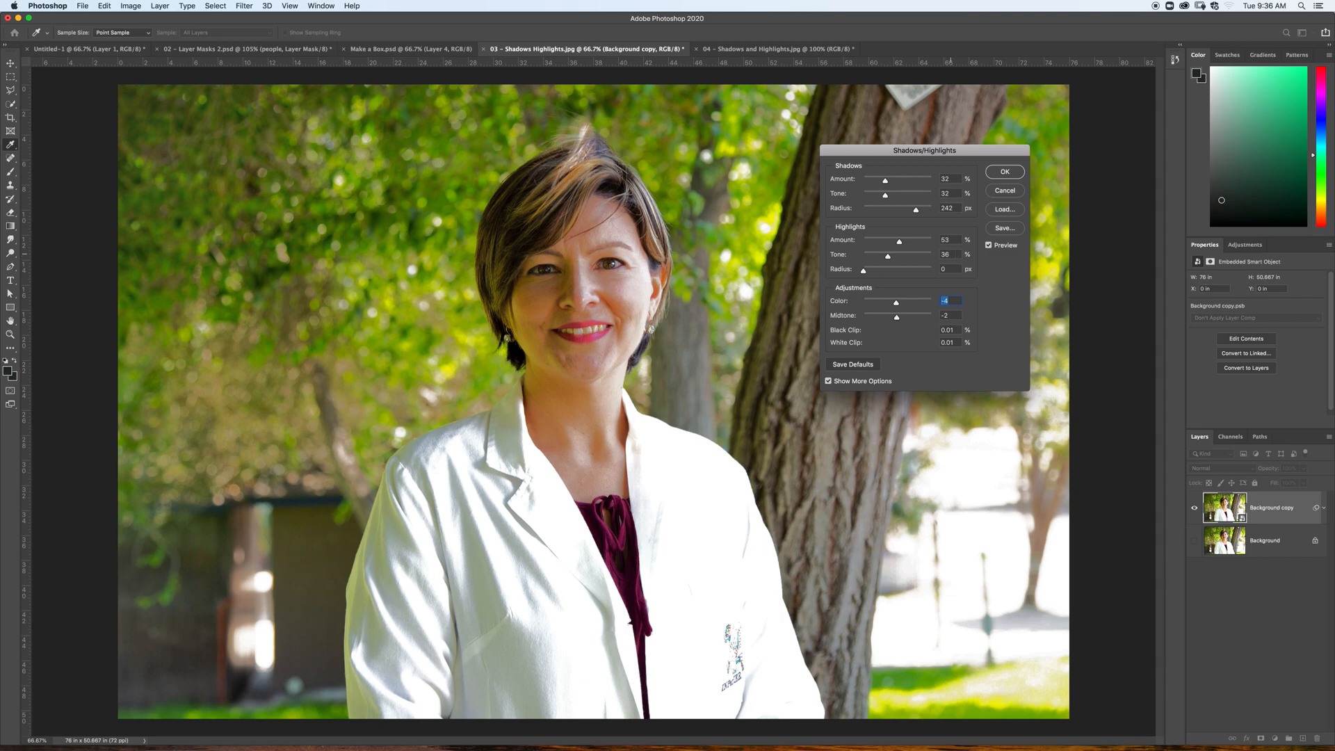
click(1006, 172)
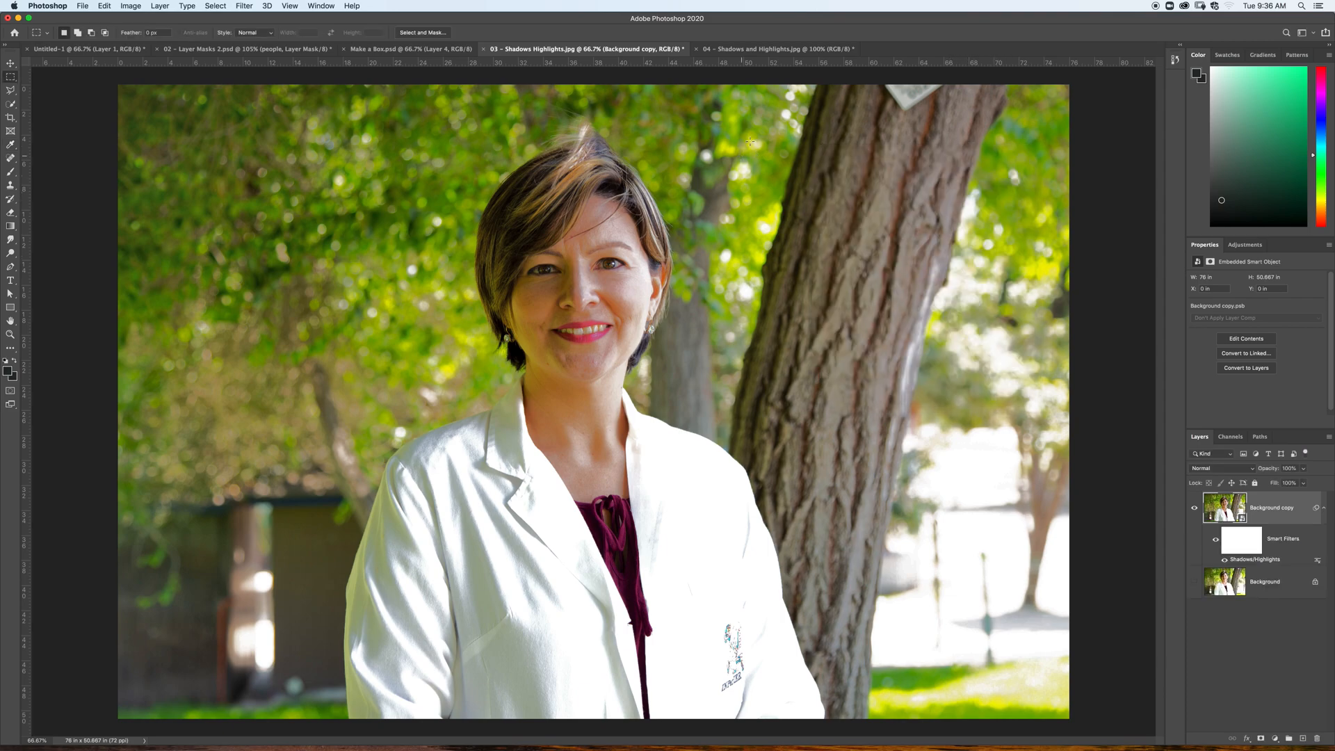
Switch to the night street photo 04 - Shadows and Highlights.jpg and start a Shadows/Highlights adjustment on its Background layer.
click(754, 49)
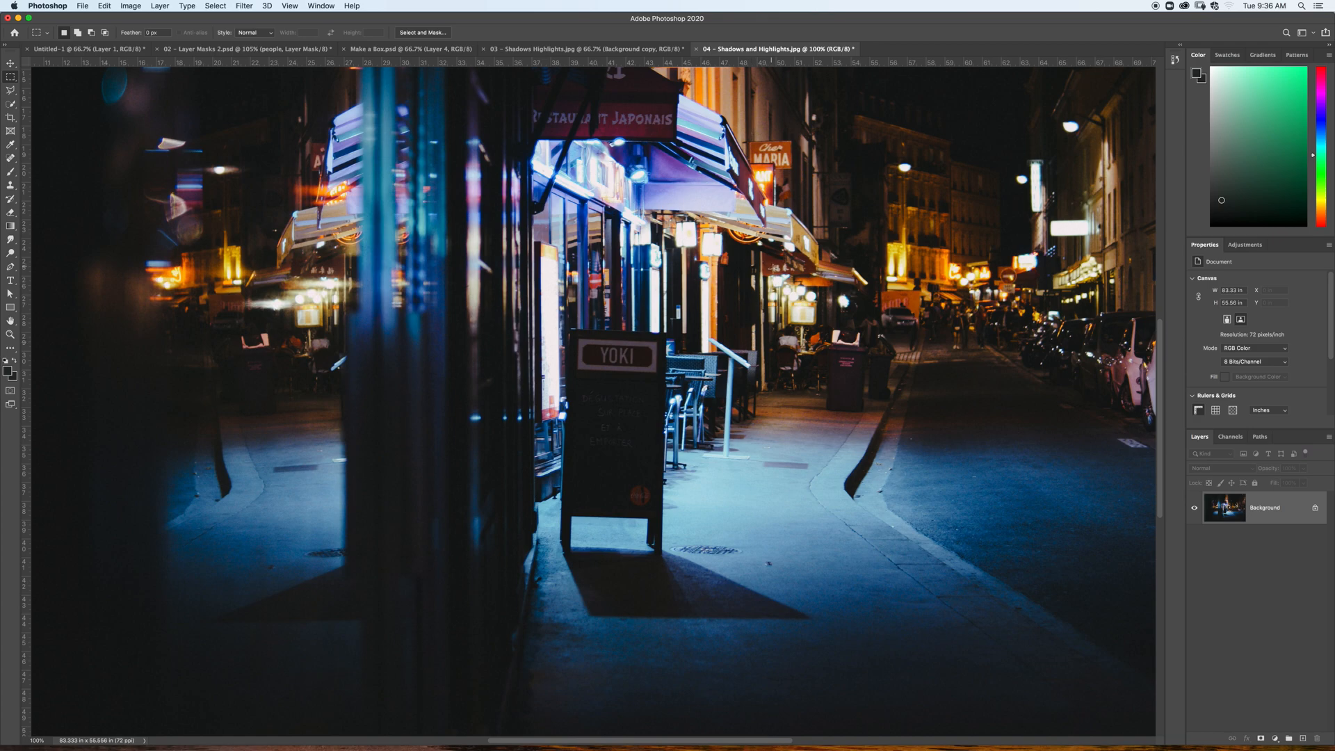
click(132, 7)
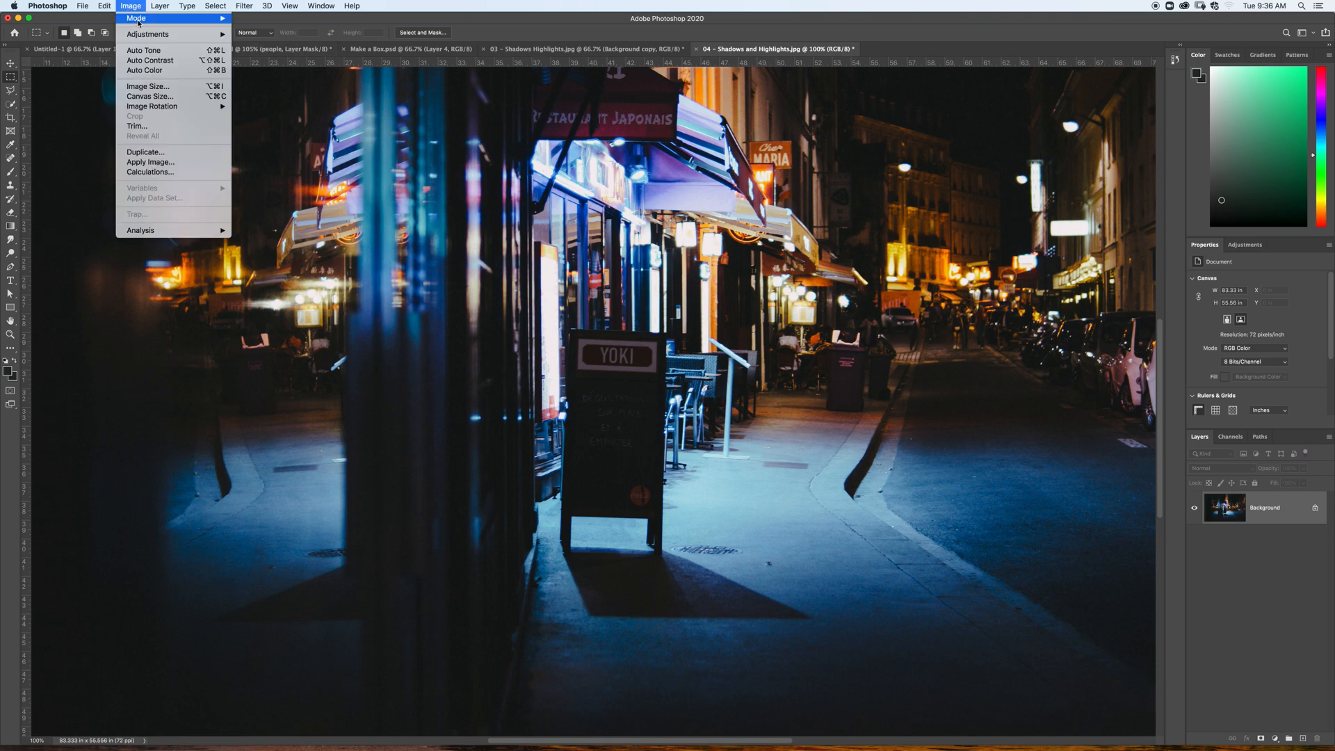
mouse_move(167, 34)
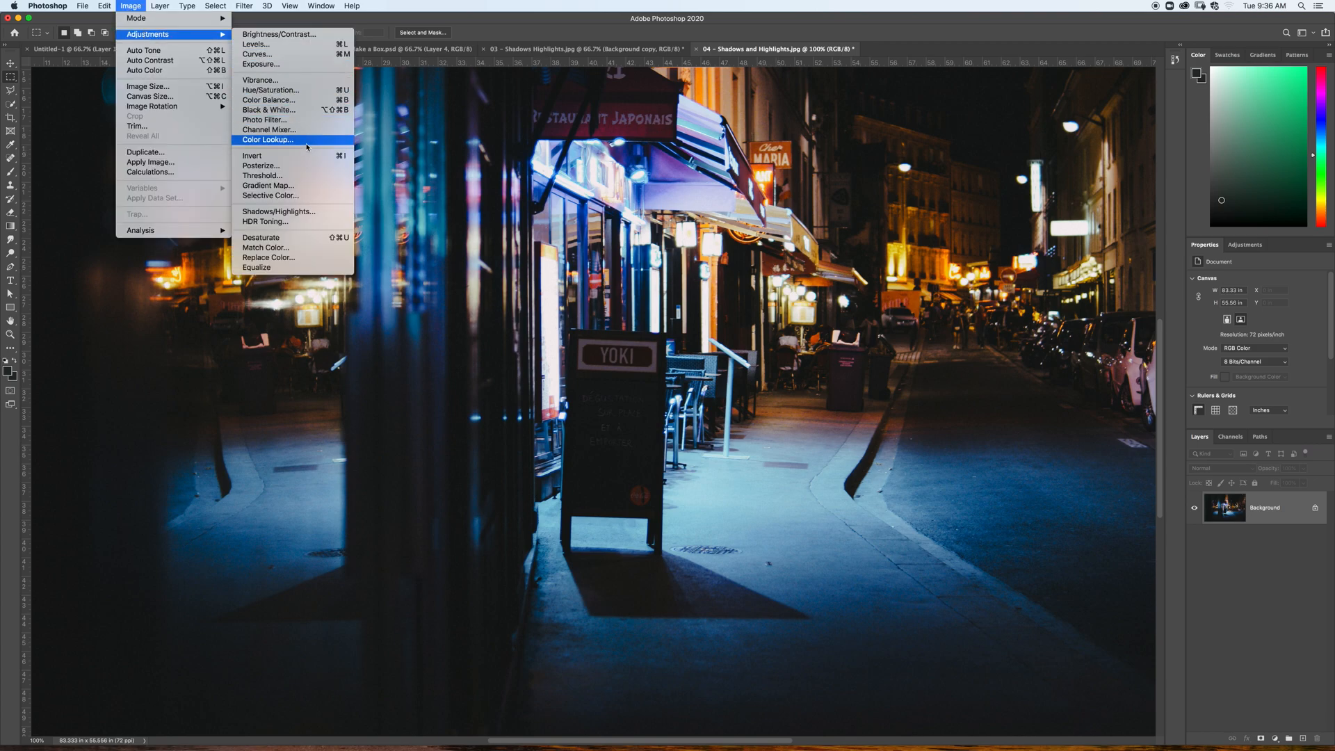
click(303, 212)
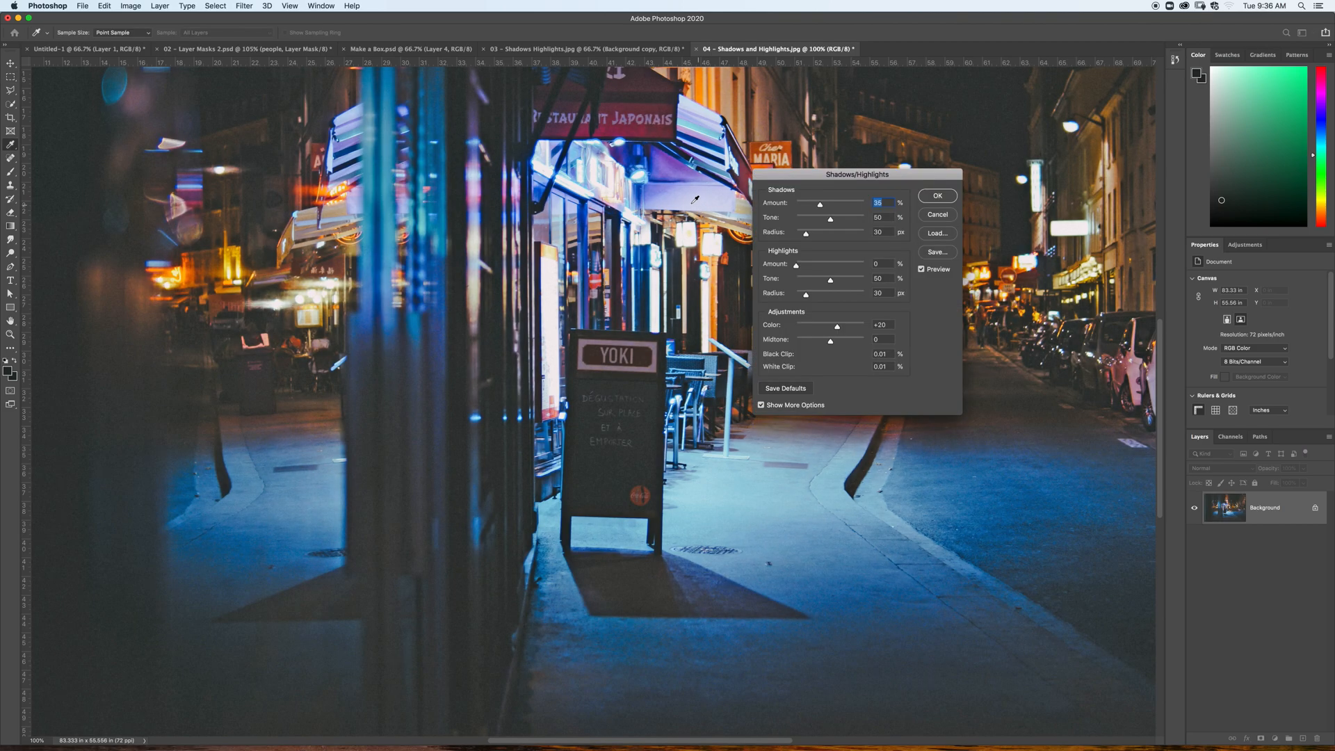
drag(830, 179, 985, 149)
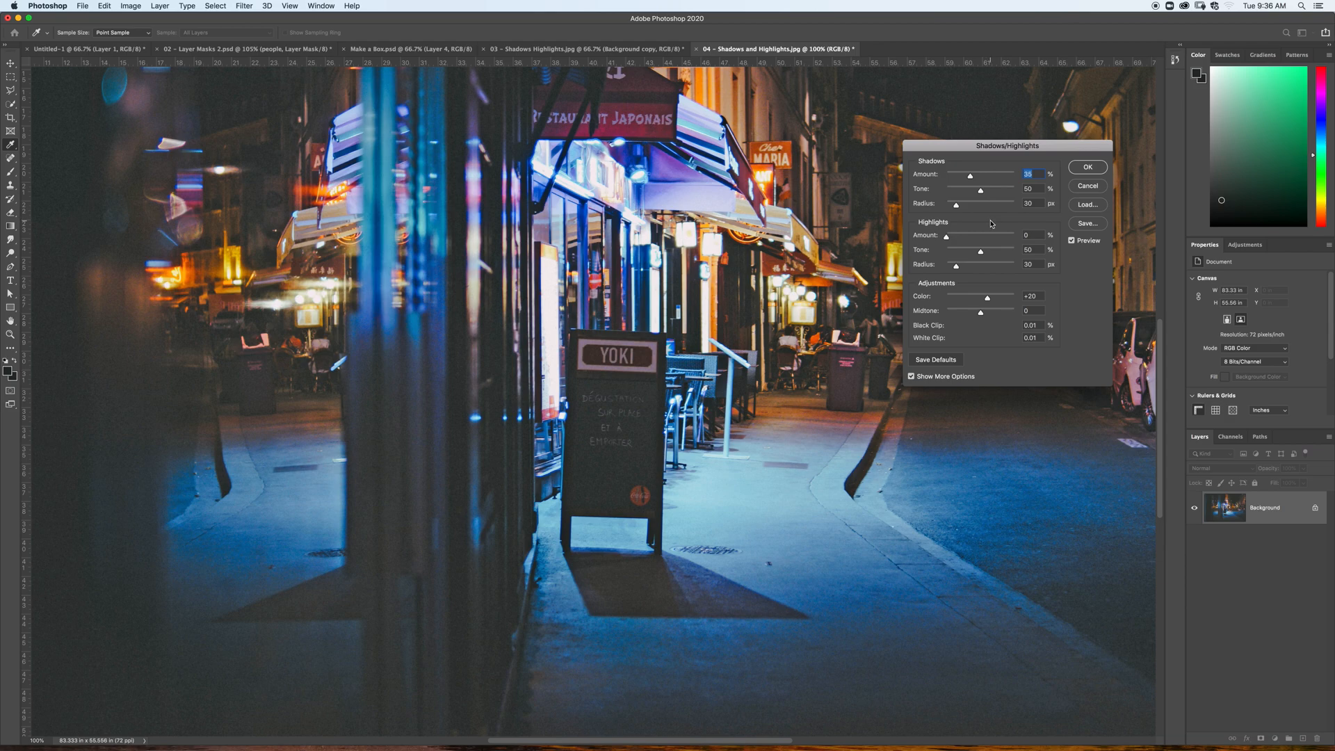
drag(996, 148, 1025, 311)
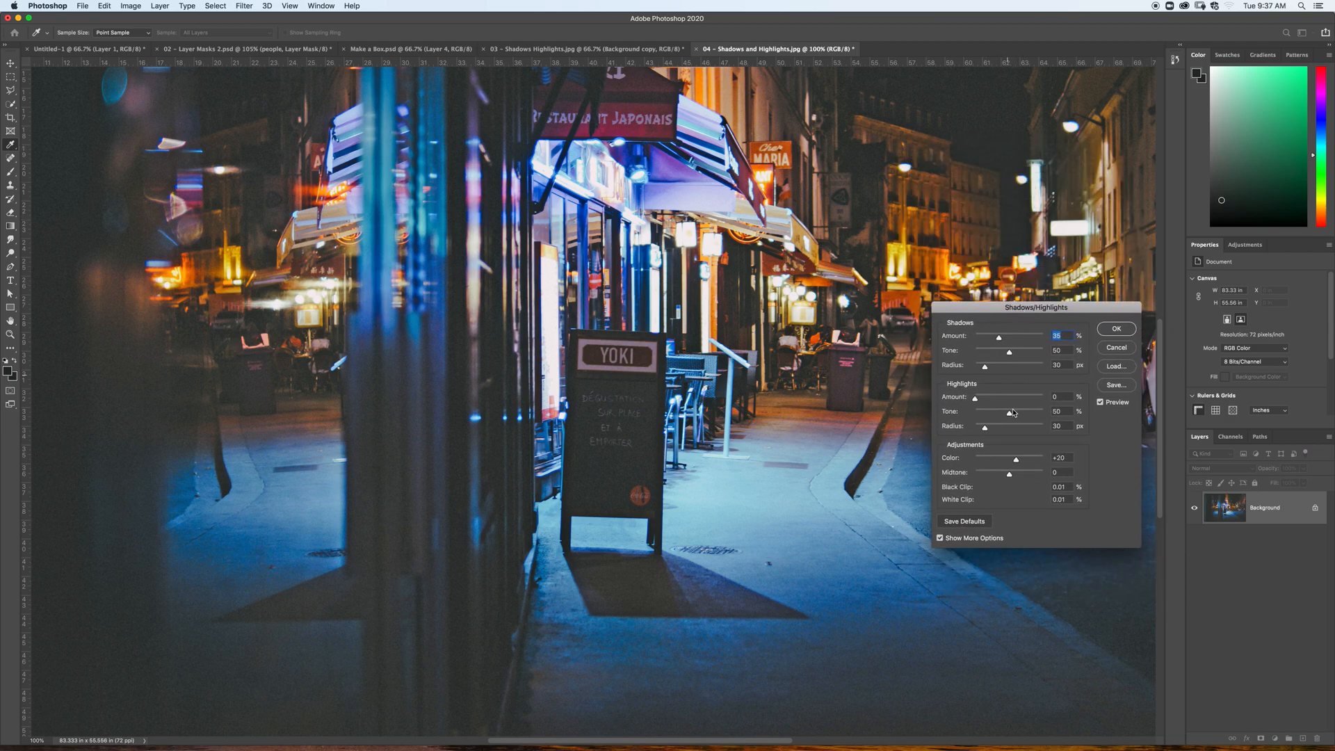
Try midtone +48, highlights amount 11%, shadows tone 36% and shadows radius 60 px, and compare the photo with and without the adjustment.
mouse_move(1009, 474)
mouse_down()
mouse_move(1052, 479)
mouse_move(1027, 480)
mouse_up()
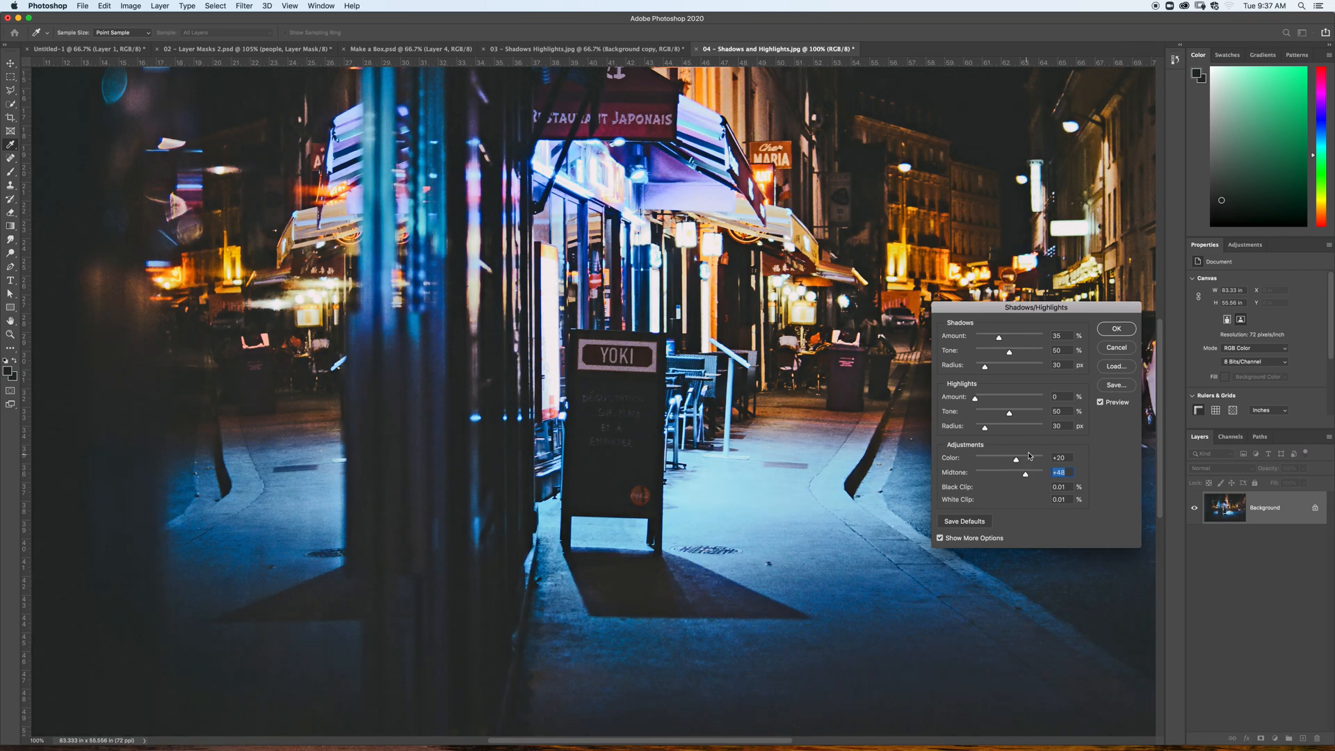
drag(975, 401, 999, 355)
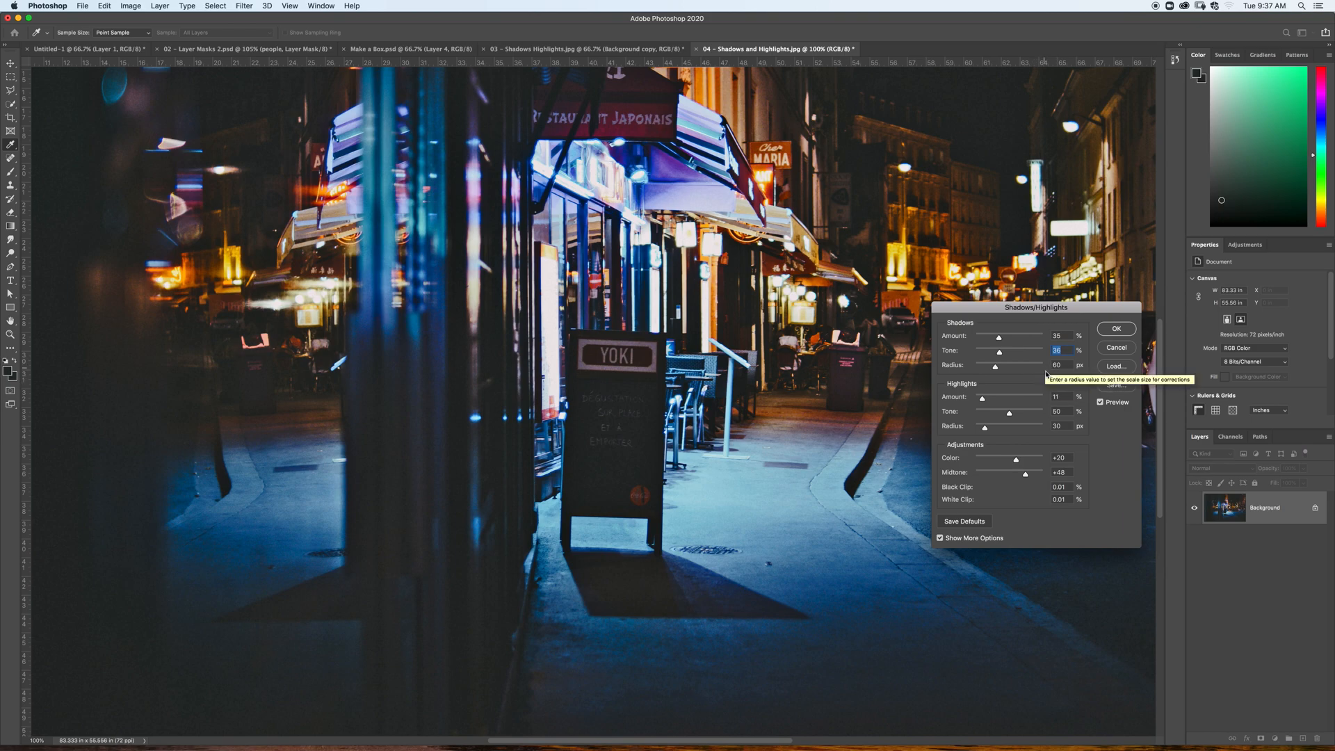
click(1101, 402)
click(1100, 402)
click(1100, 402)
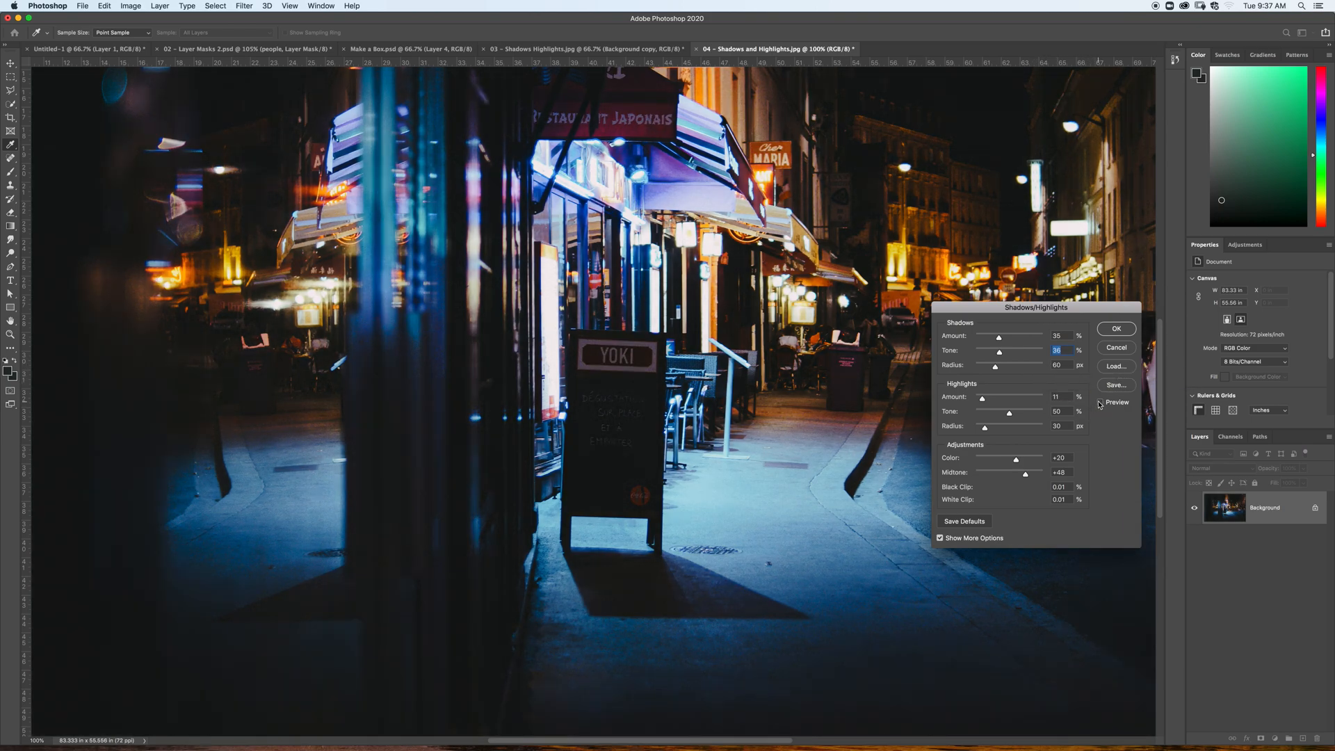
click(1100, 402)
click(1100, 402)
click(1100, 402)
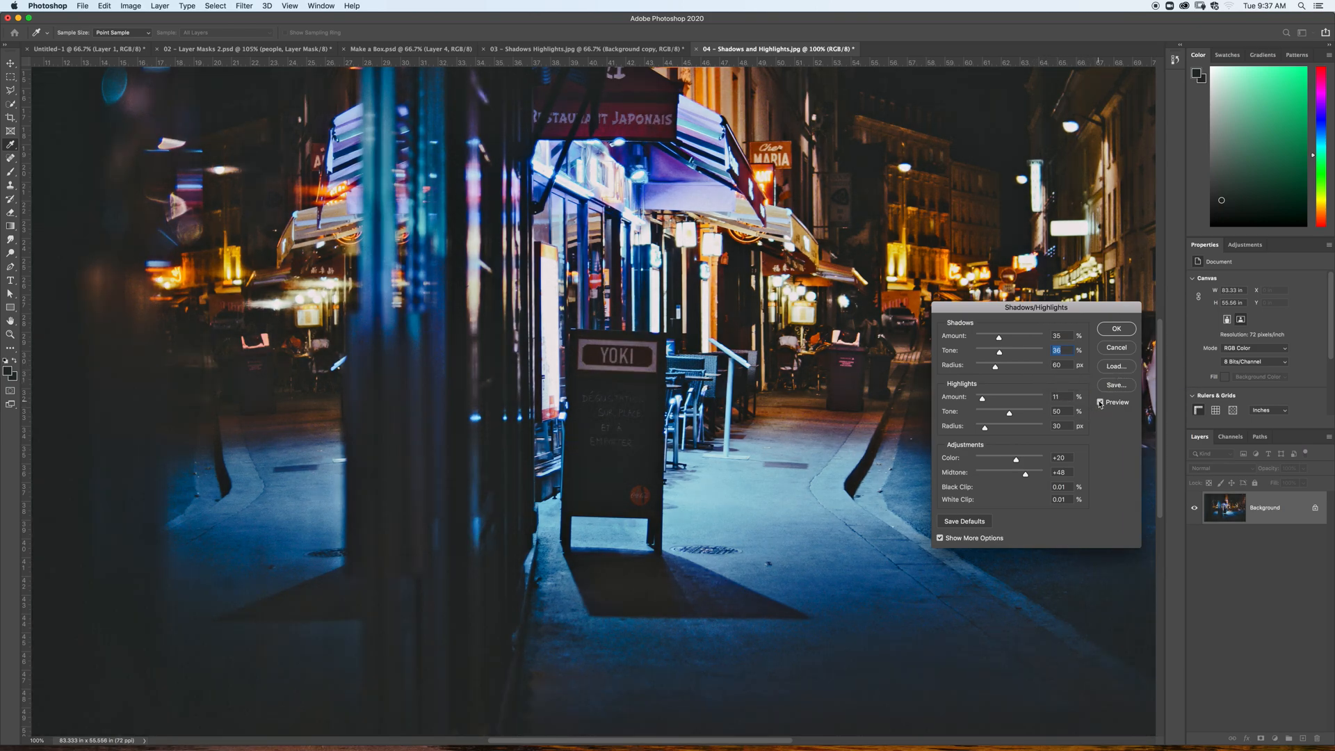
Try a shadows tone of 27%, compare the photo with and without the adjustment, and cancel the Shadows/Highlights adjustment.
drag(1050, 312, 924, 374)
drag(862, 417, 856, 418)
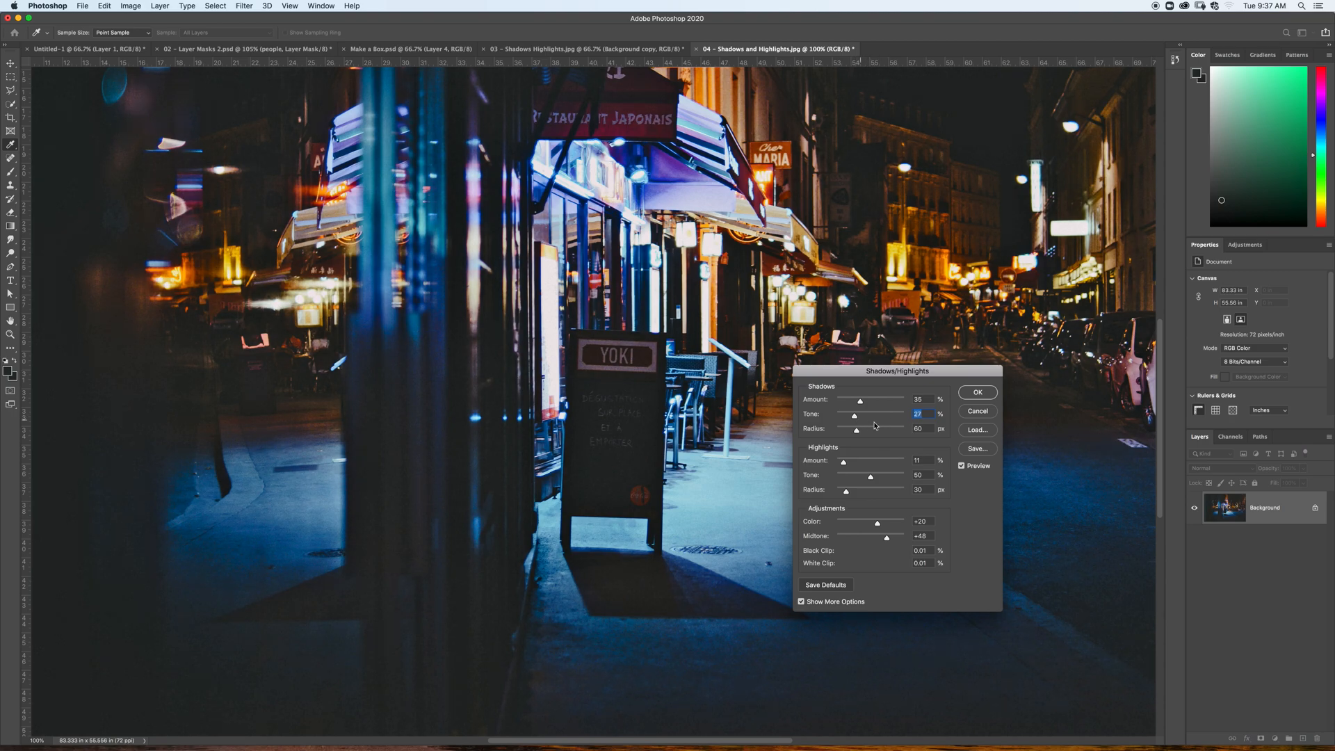
click(961, 466)
click(962, 466)
click(962, 465)
click(962, 466)
click(962, 466)
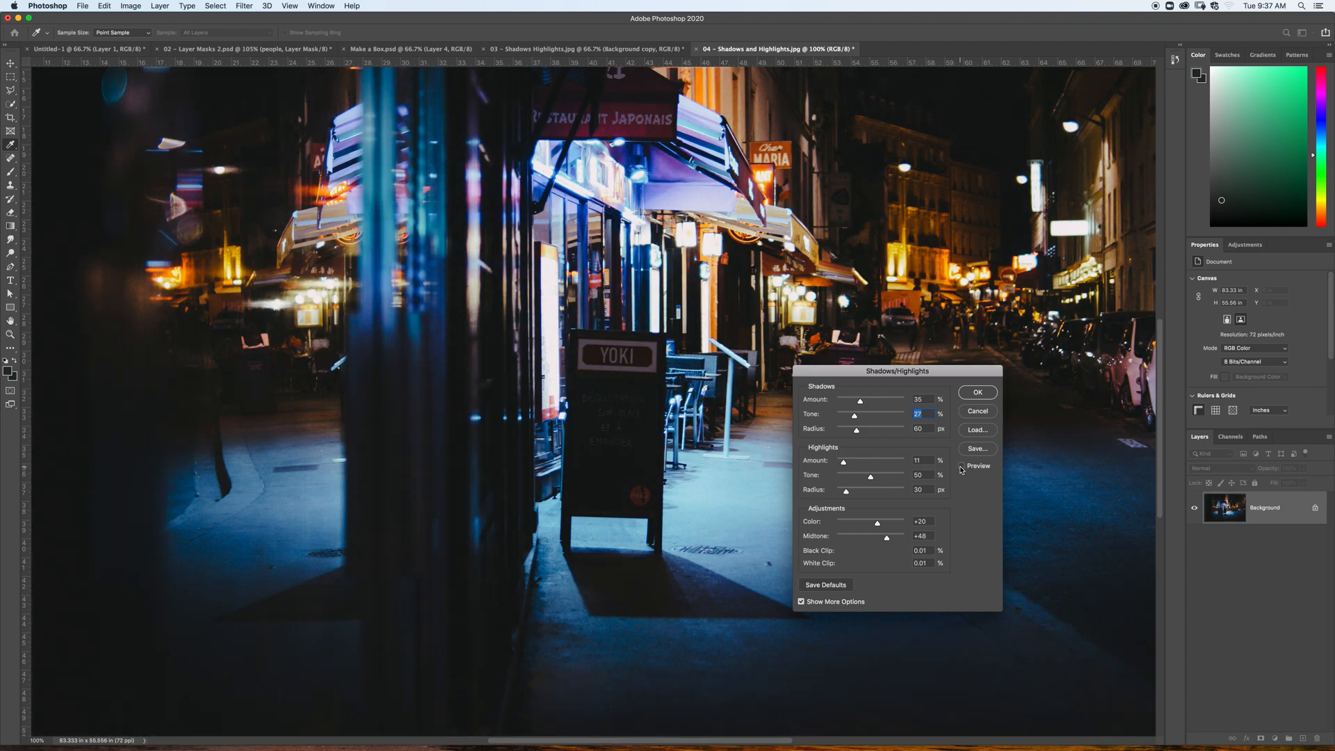
click(977, 415)
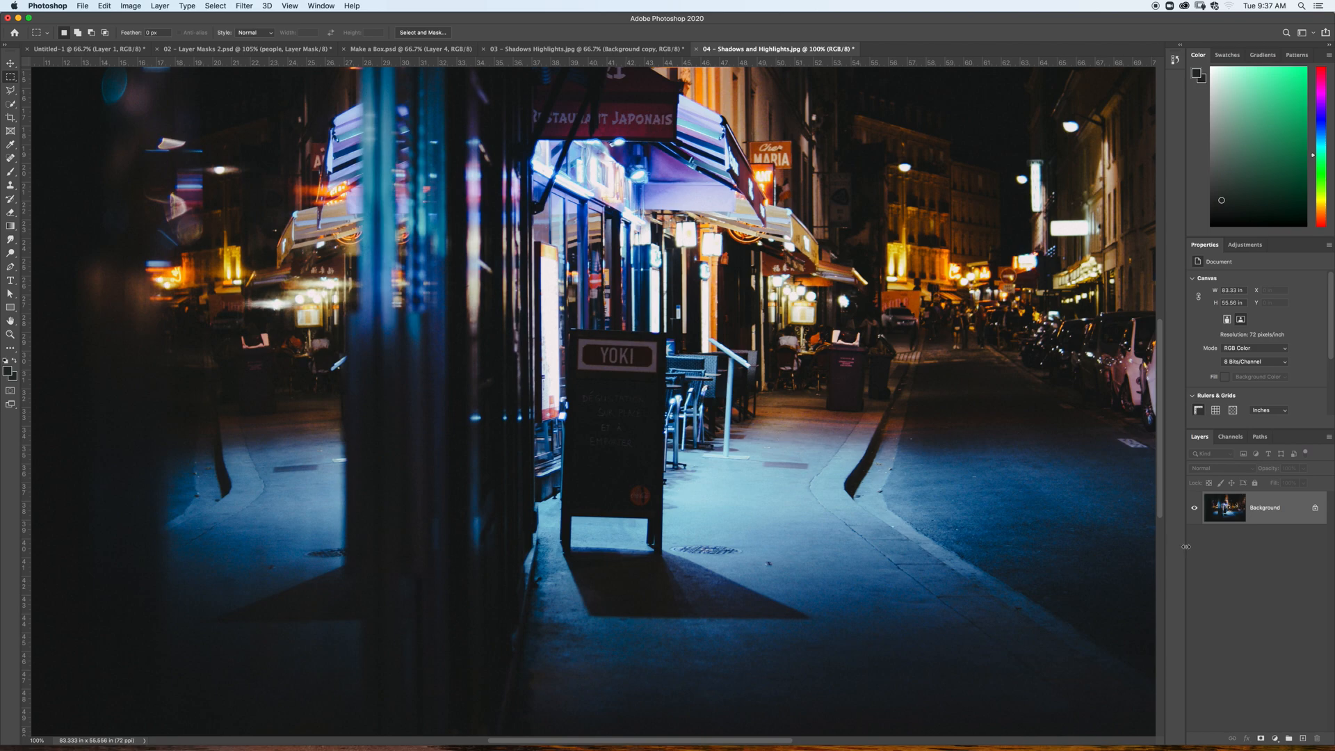
Convert a duplicate of the Background layer to a smart object and hide the original Background layer.
drag(1278, 528, 1302, 736)
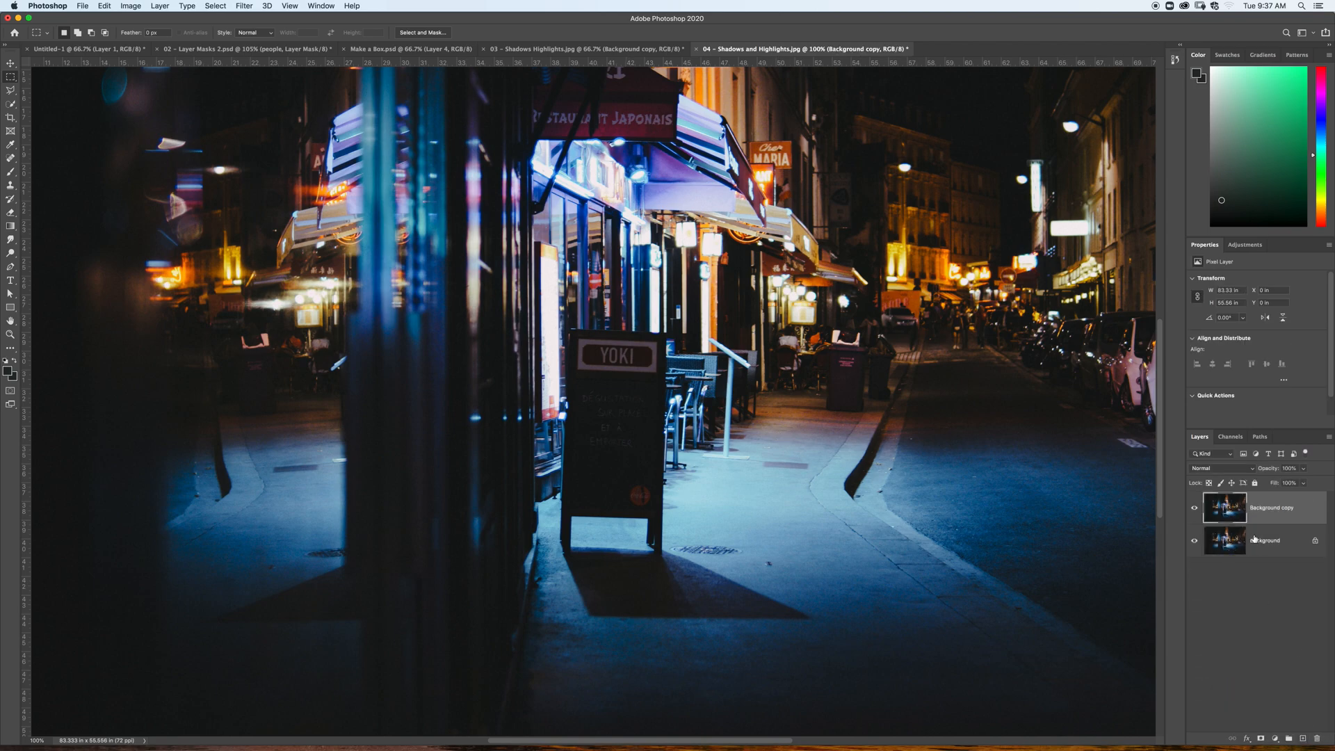
right_click(1298, 513)
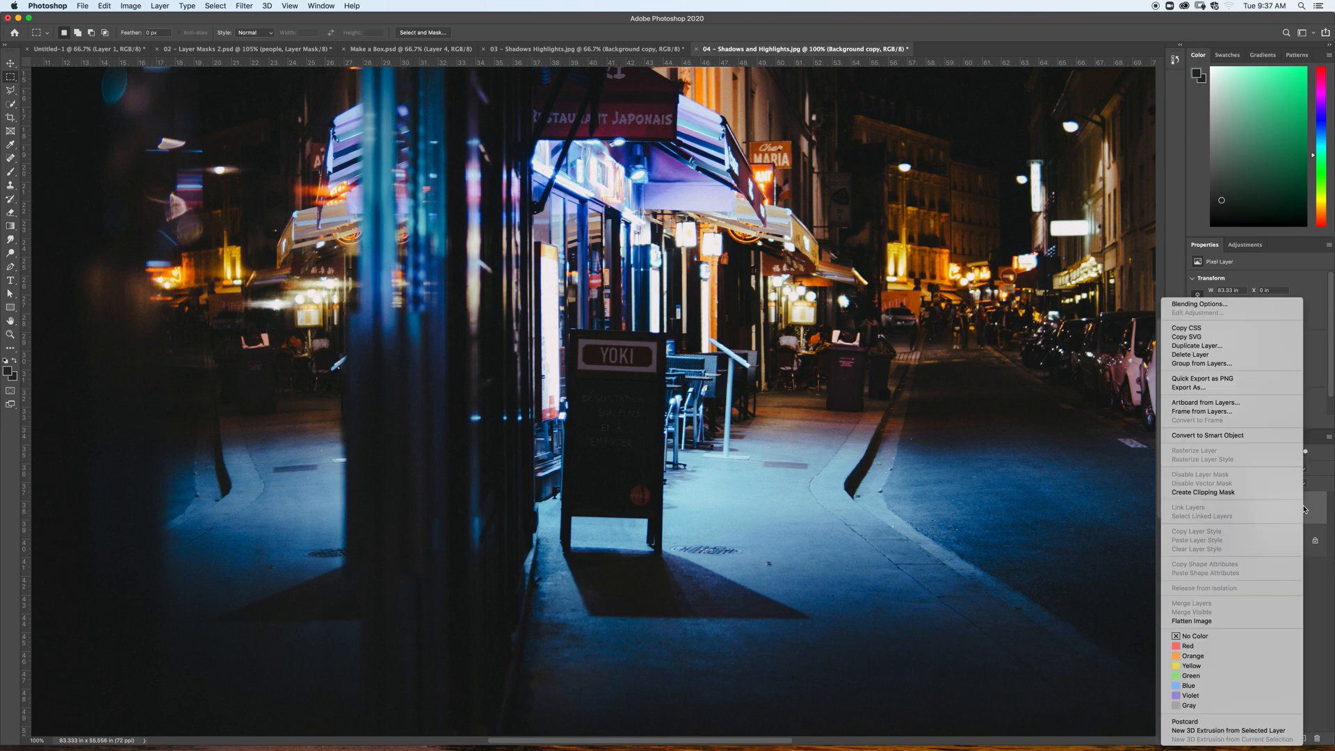
click(1230, 435)
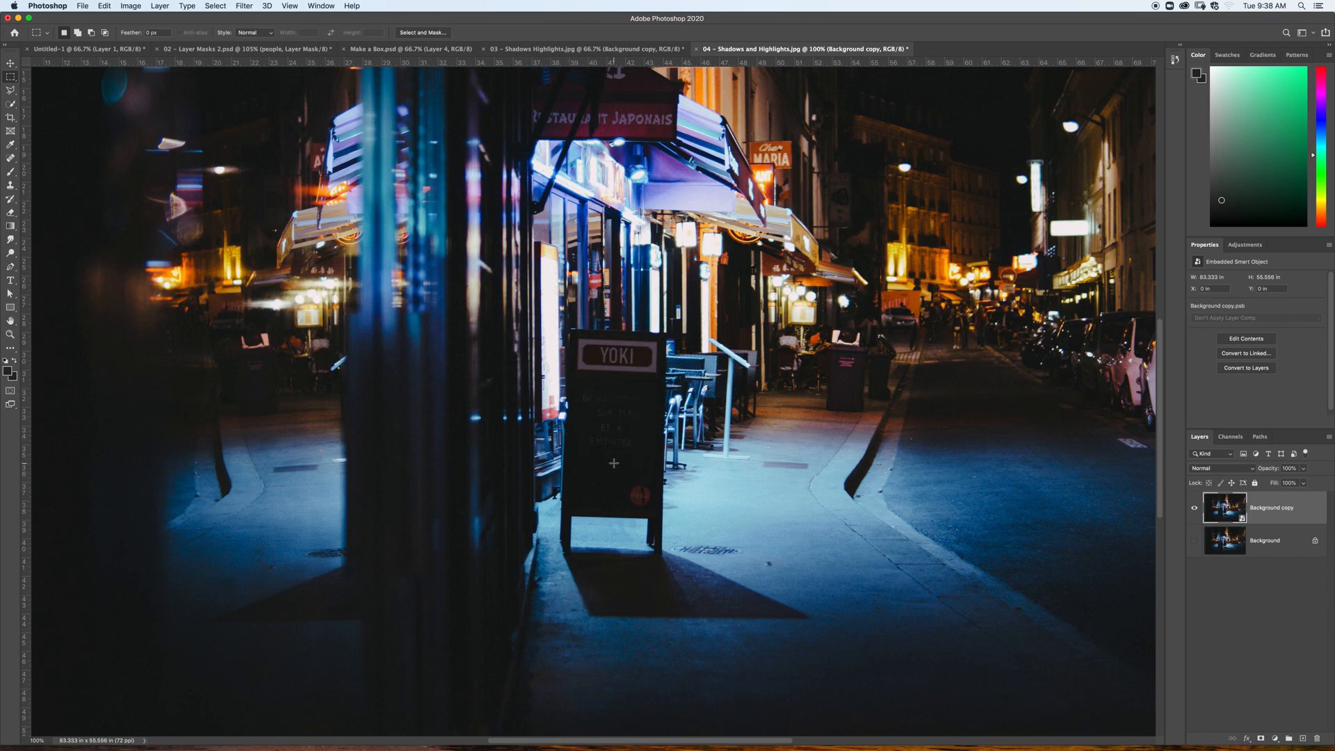
Make a rectangular selection around the handwritten text on the YOKI sandwich board.
key(super+equal)
key(super+equal)
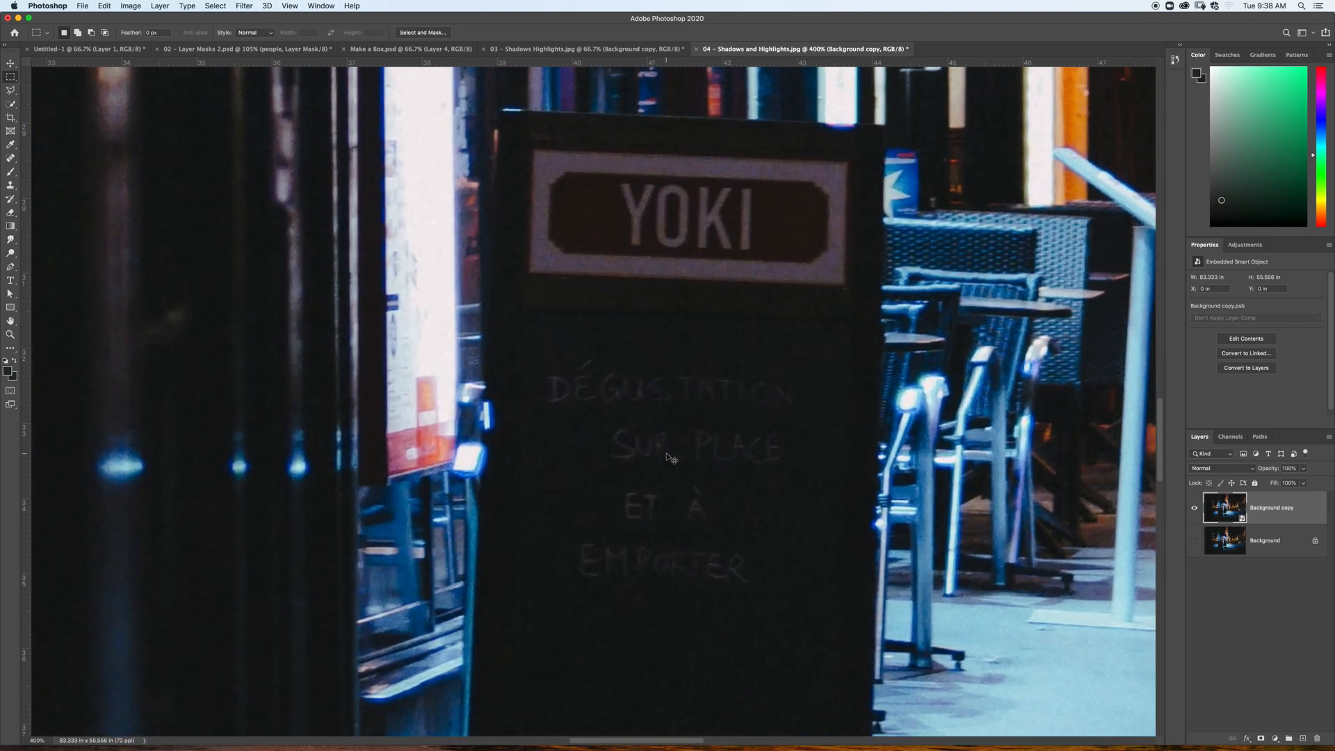
key(super+equal)
key(super+equal)
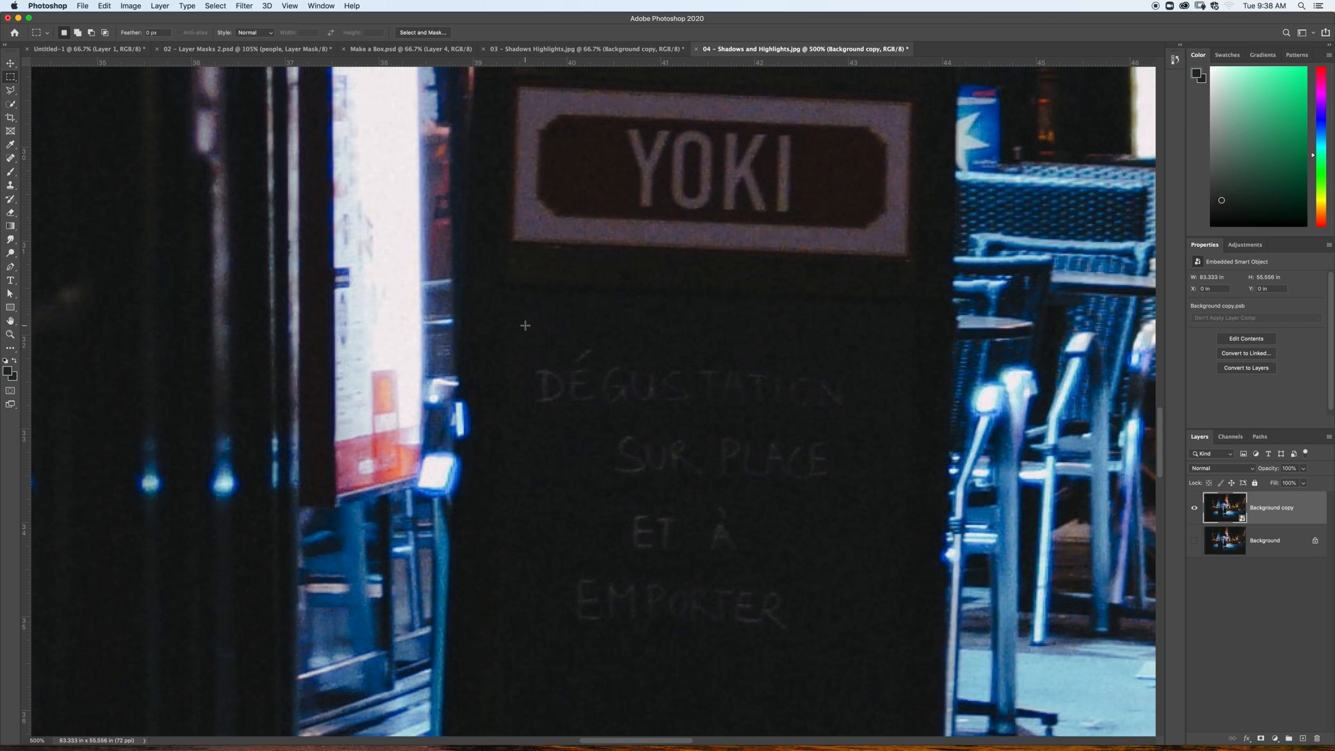
drag(520, 315, 865, 656)
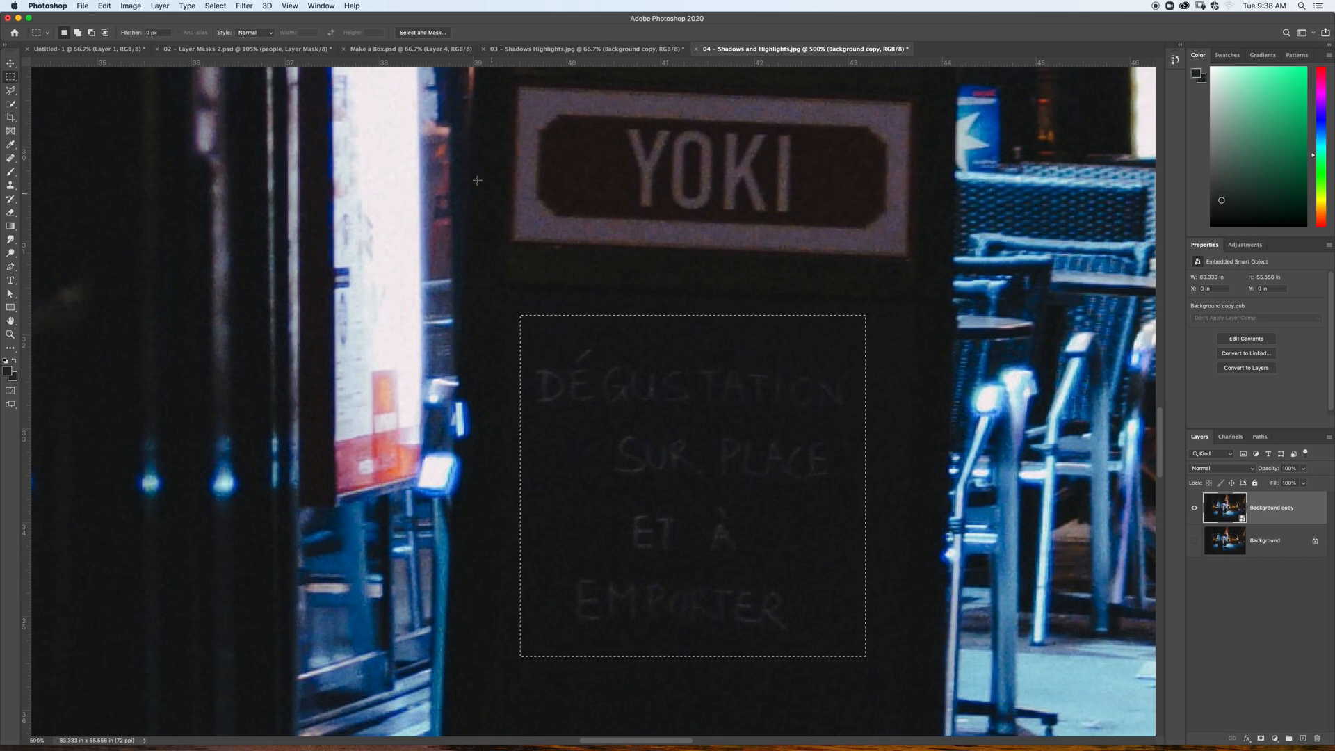
Try a Color Range selection by sampling the sign's dark lettering area, cancel it, and deselect the rectangular area.
click(216, 7)
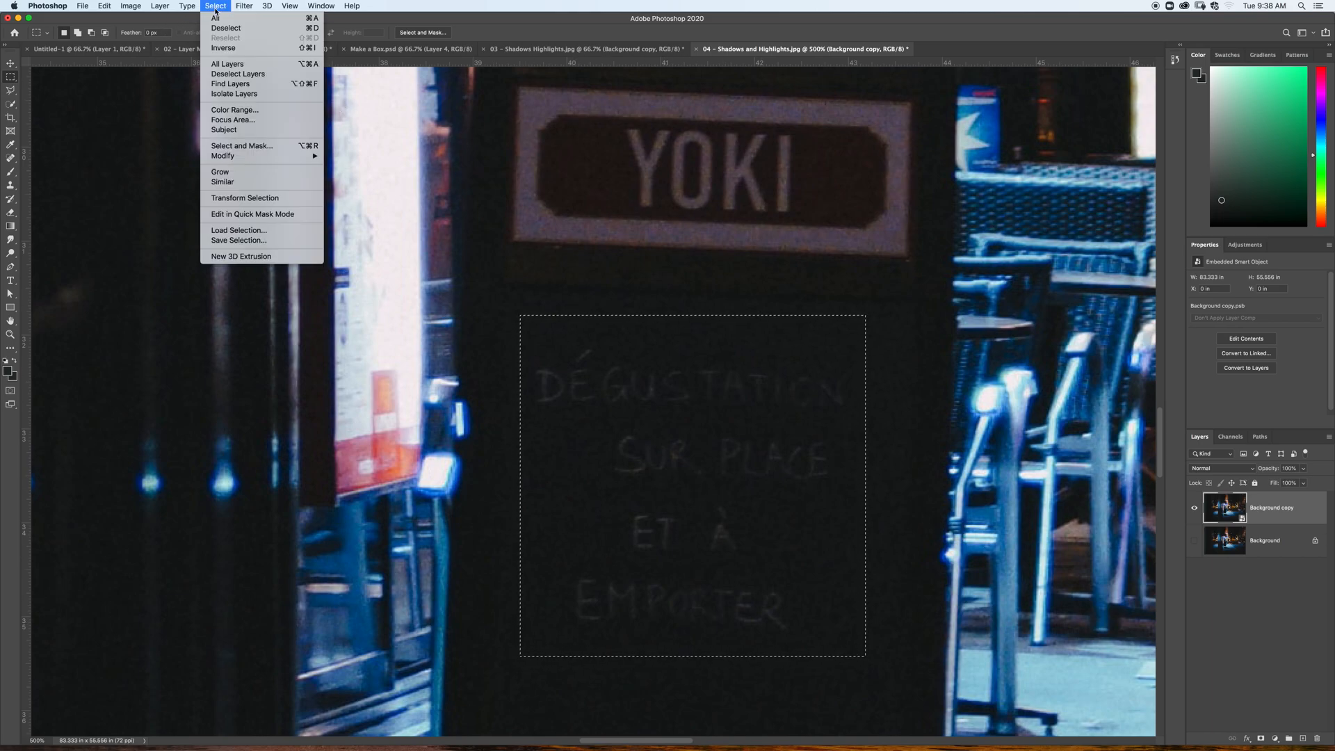
click(279, 110)
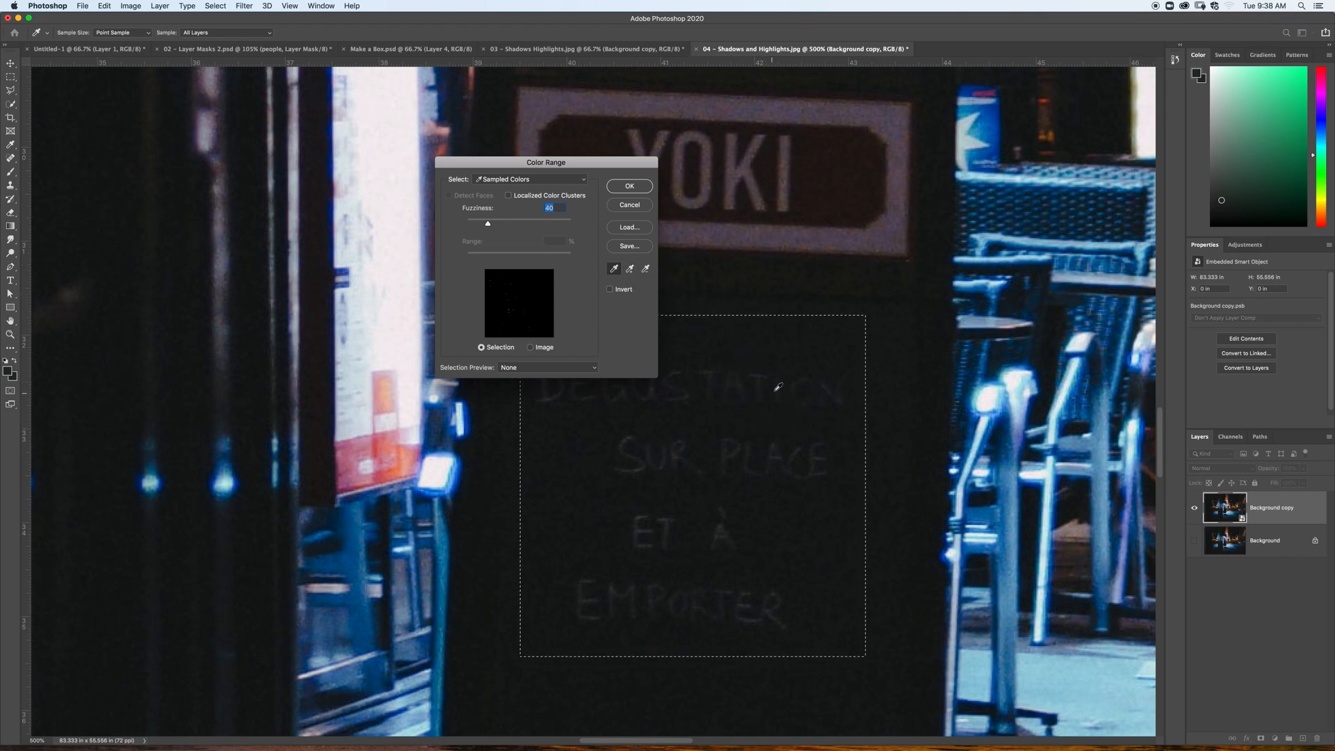
click(761, 376)
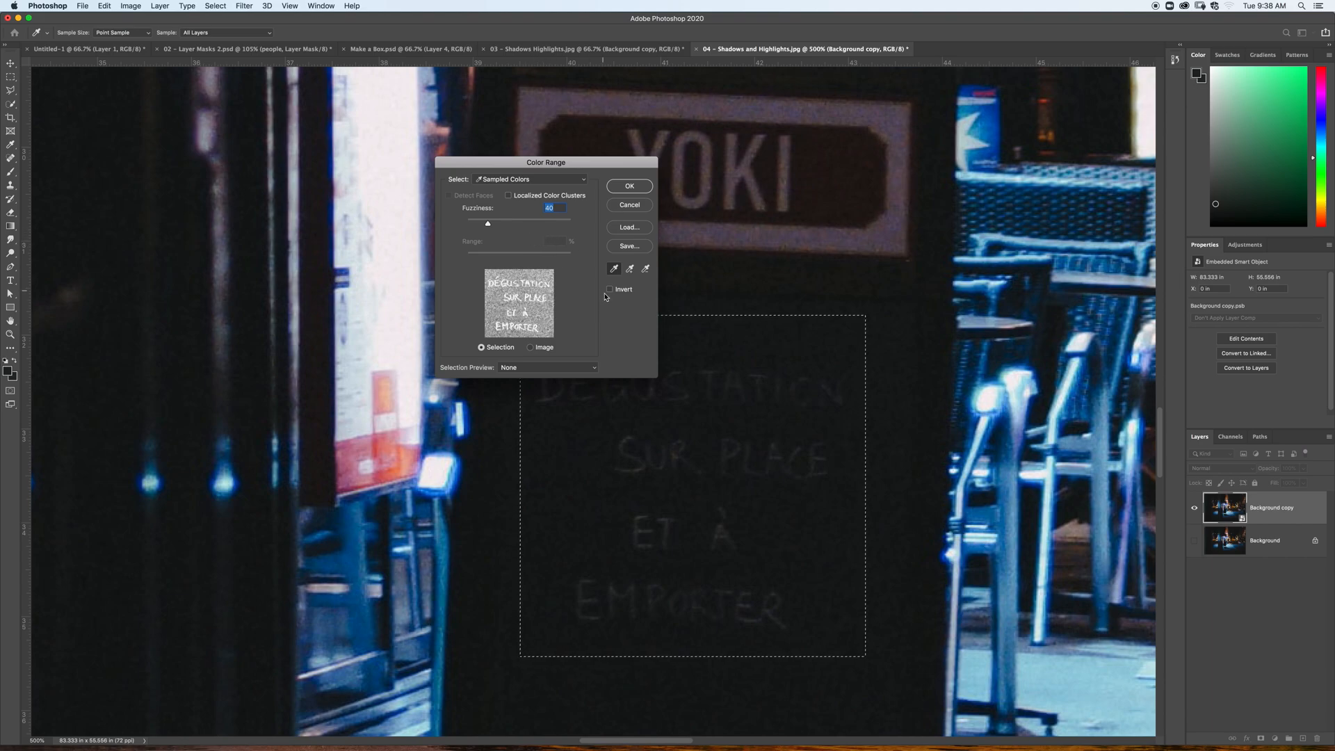
alt+click(783, 345)
click(747, 247)
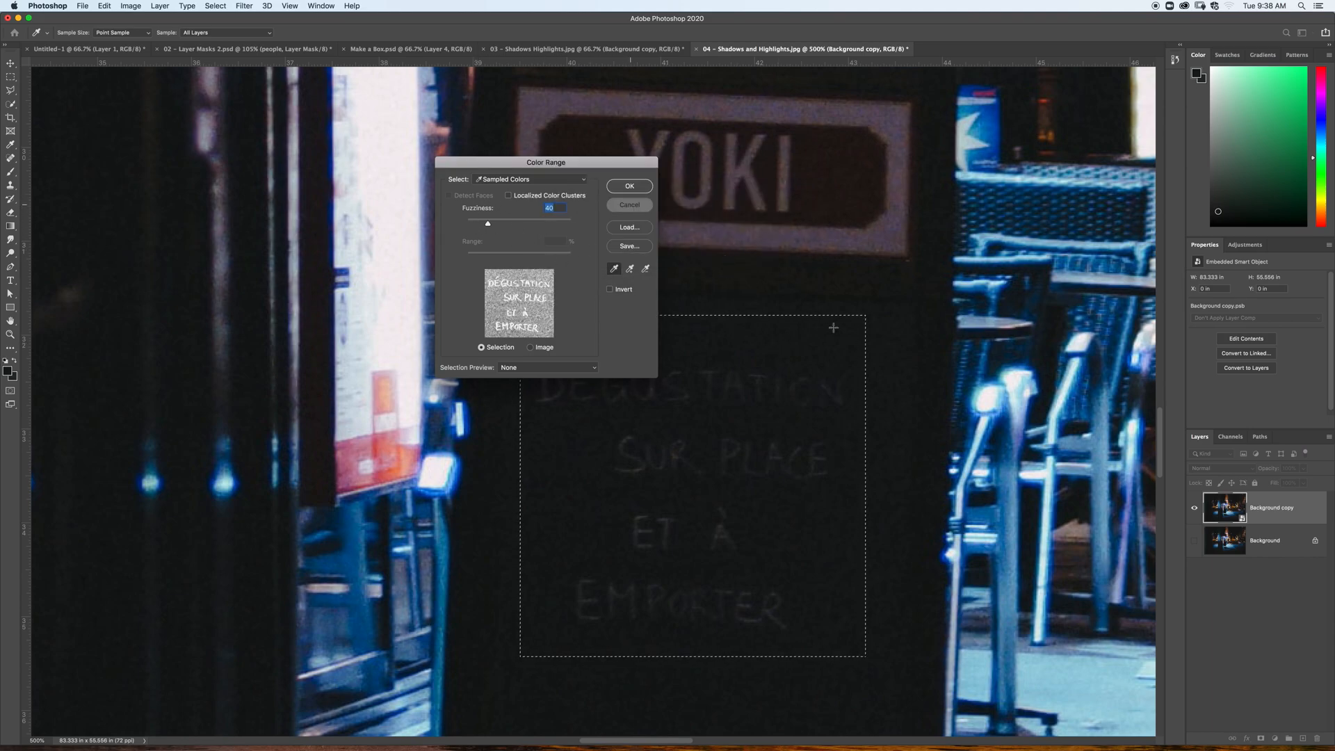
key(Escape)
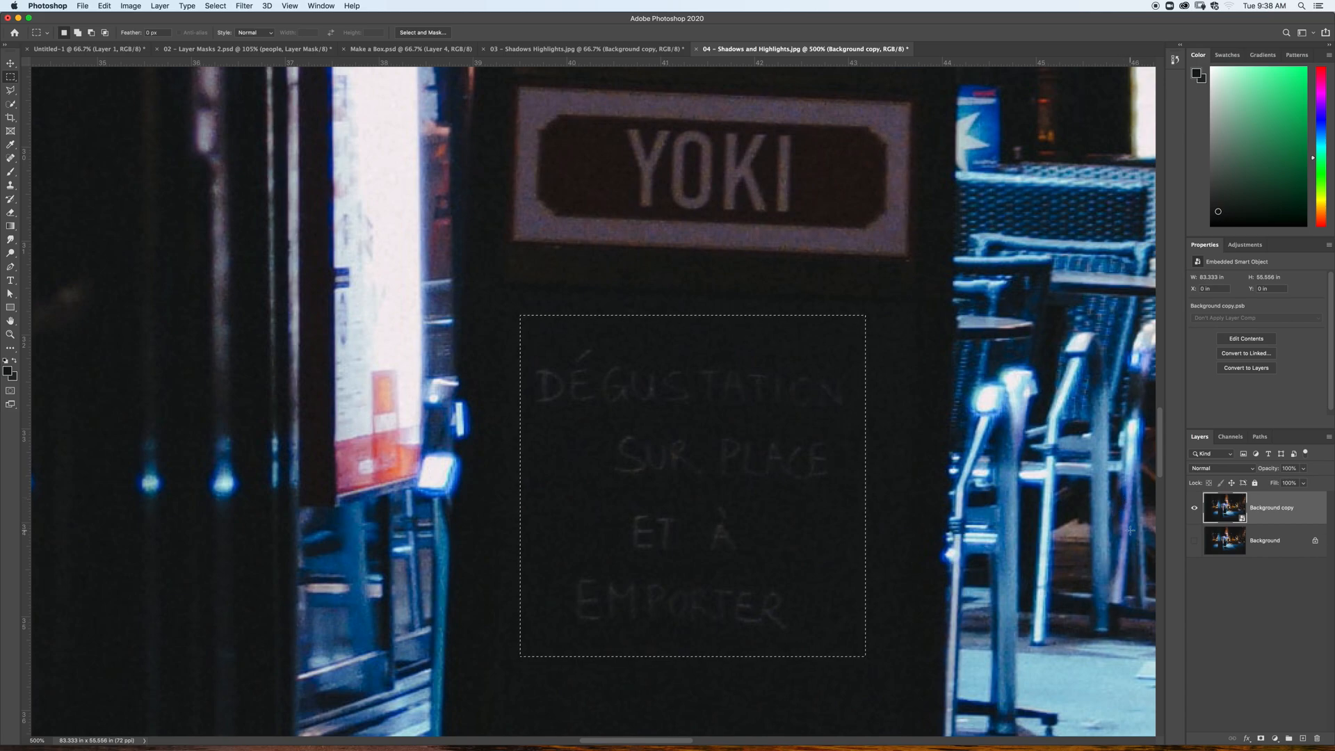
key(super+d)
Add a Brightness/Contrast adjustment layer above the Background copy with brightness 116 and contrast 97.
click(1275, 738)
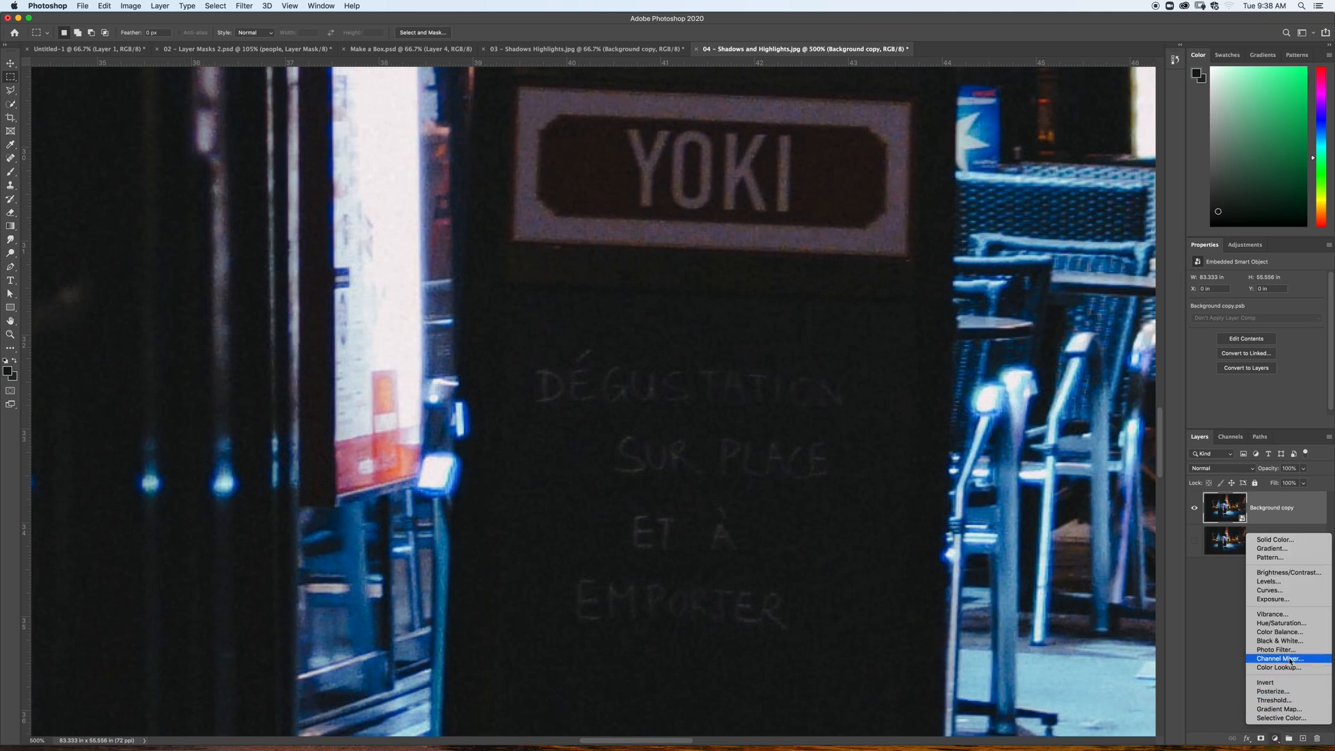
click(1290, 572)
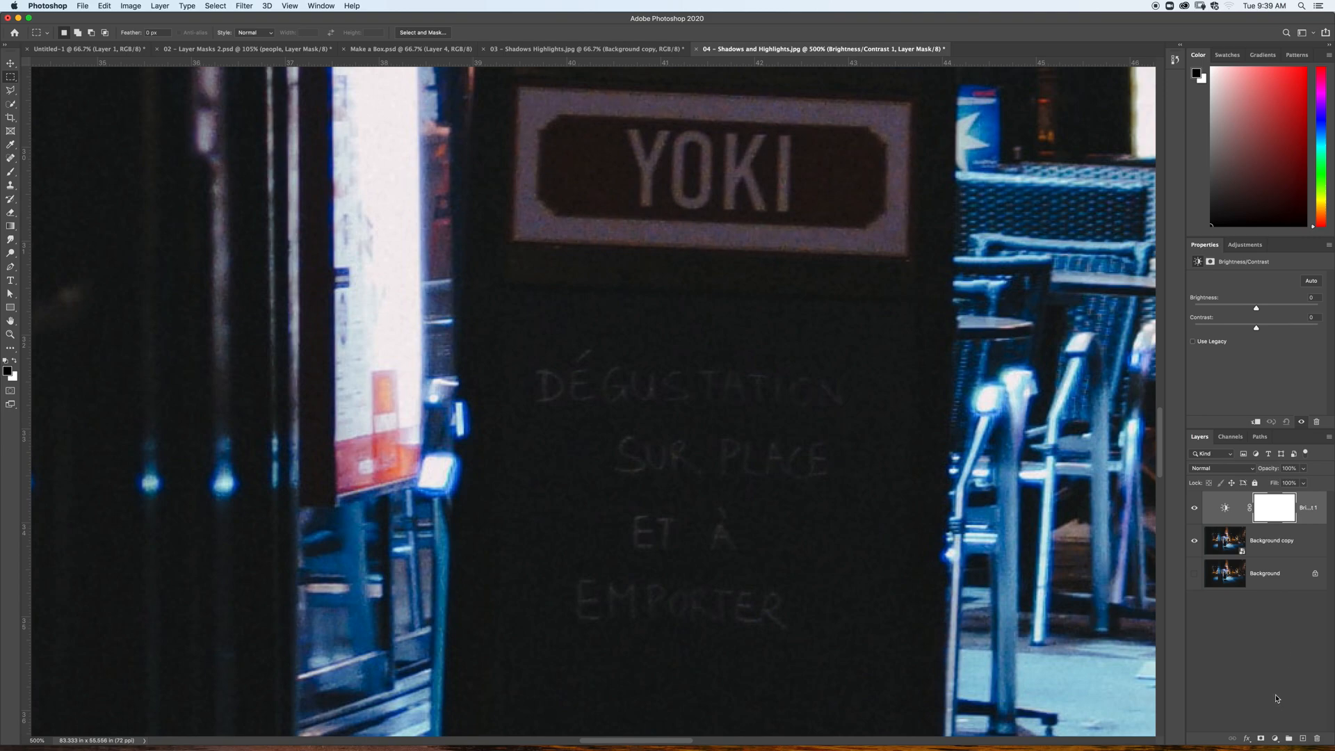
click(1277, 739)
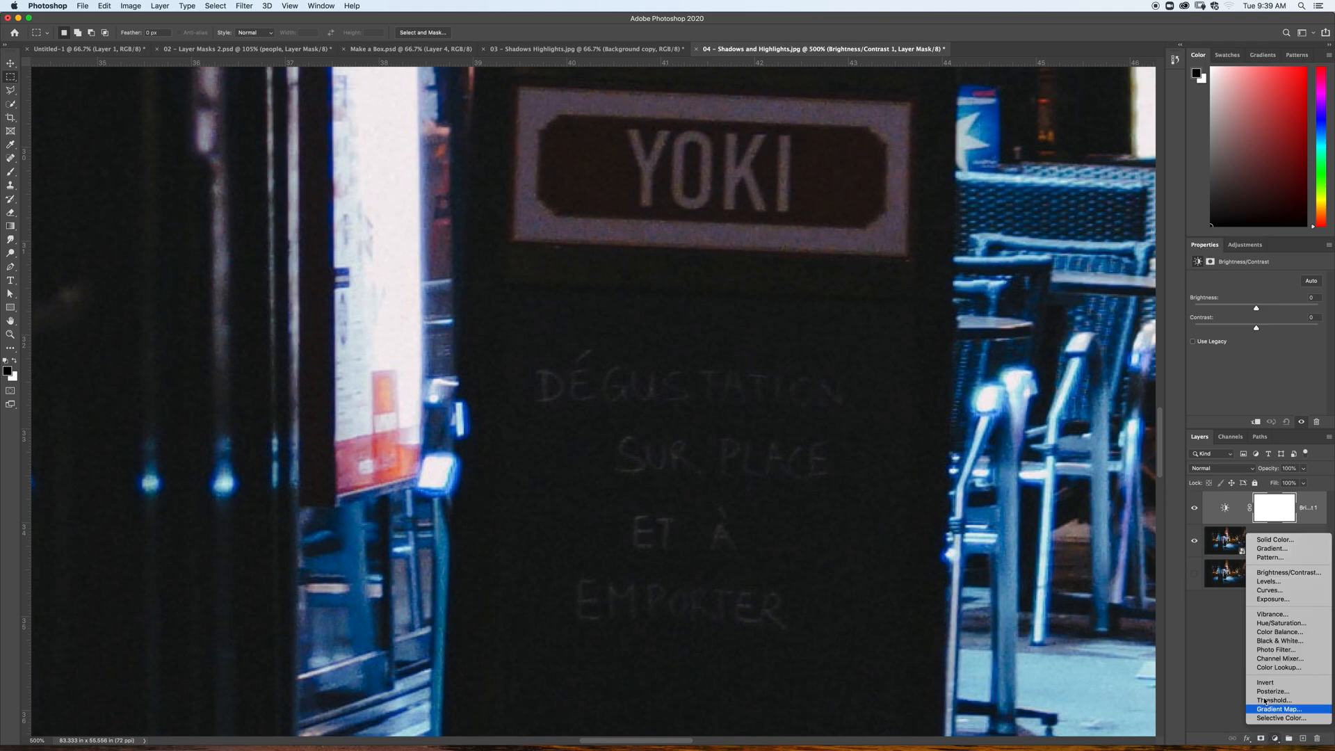
click(1213, 666)
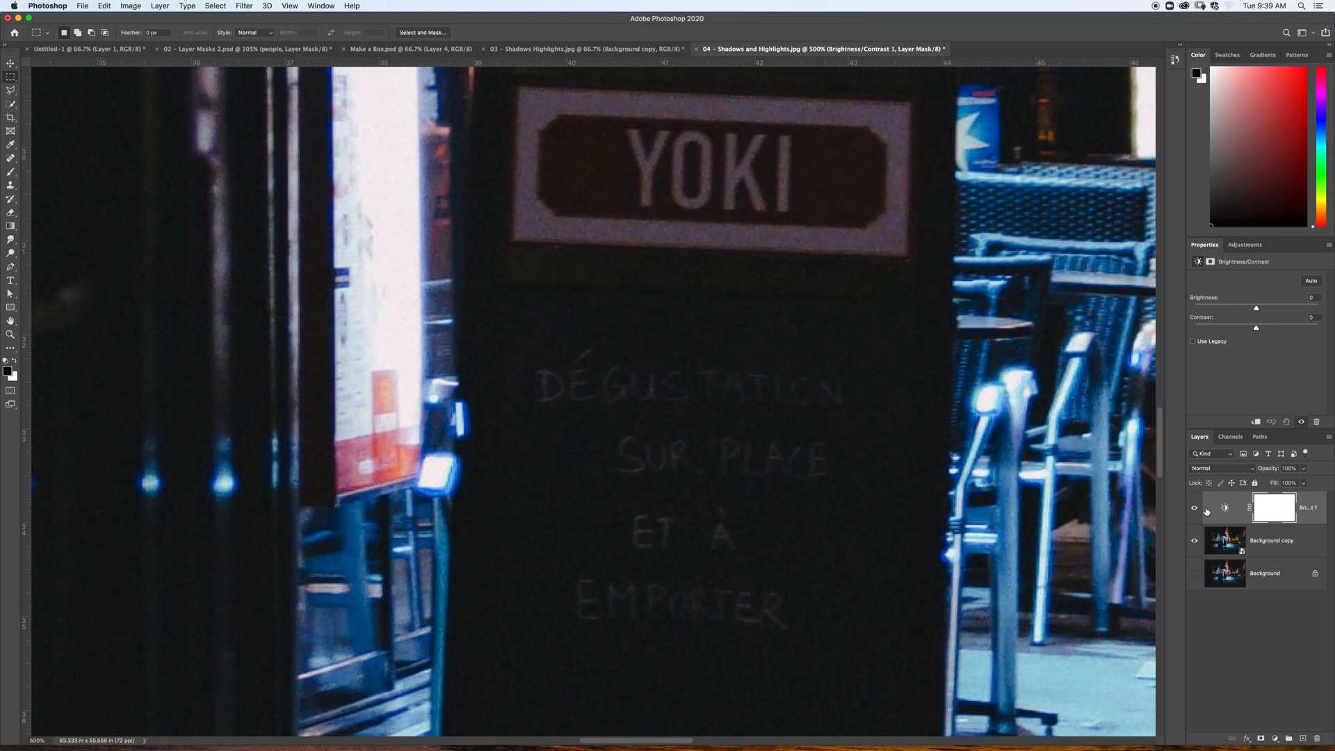
drag(1258, 308, 1317, 333)
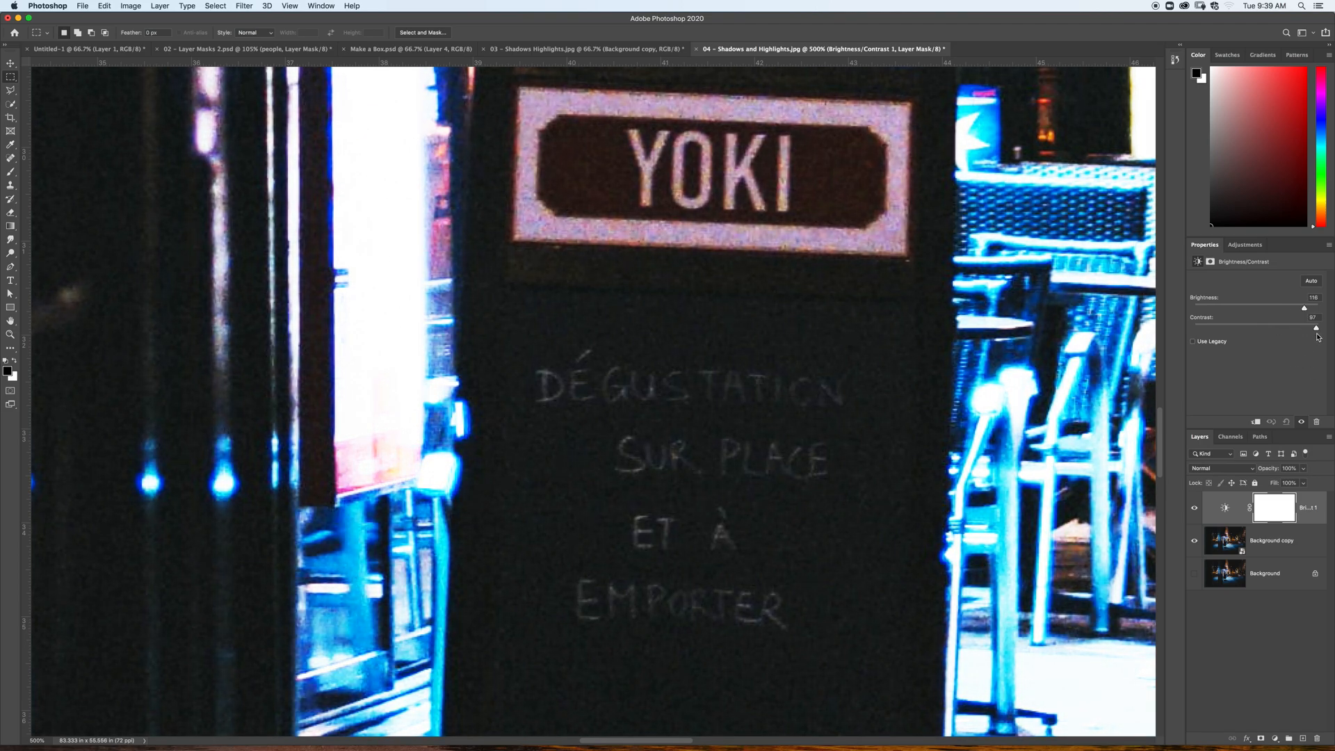
Compare the sign with the Brightness/Contrast layer on and off, and set its brightness to 150 and contrast to 79.
click(1195, 509)
click(1195, 510)
click(1194, 510)
click(1194, 510)
click(1195, 510)
click(1194, 510)
drag(1316, 328, 1324, 311)
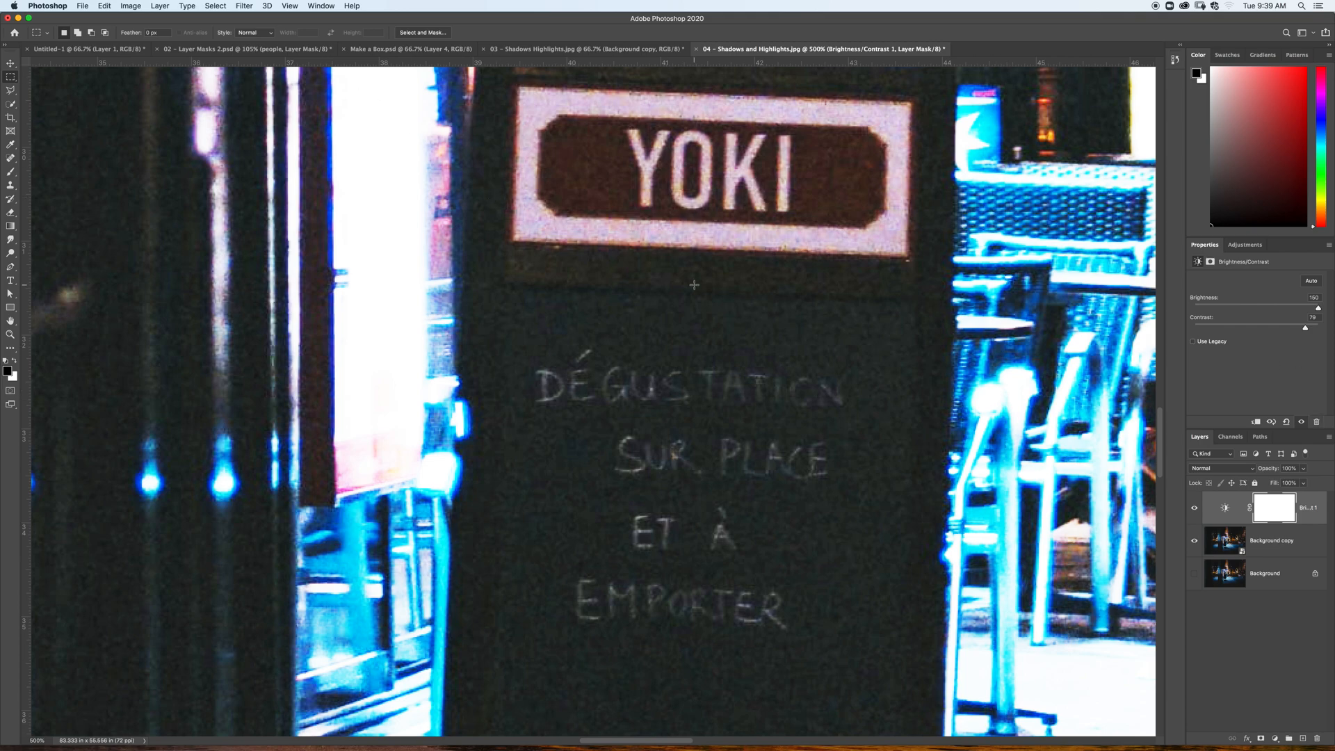
click(1292, 549)
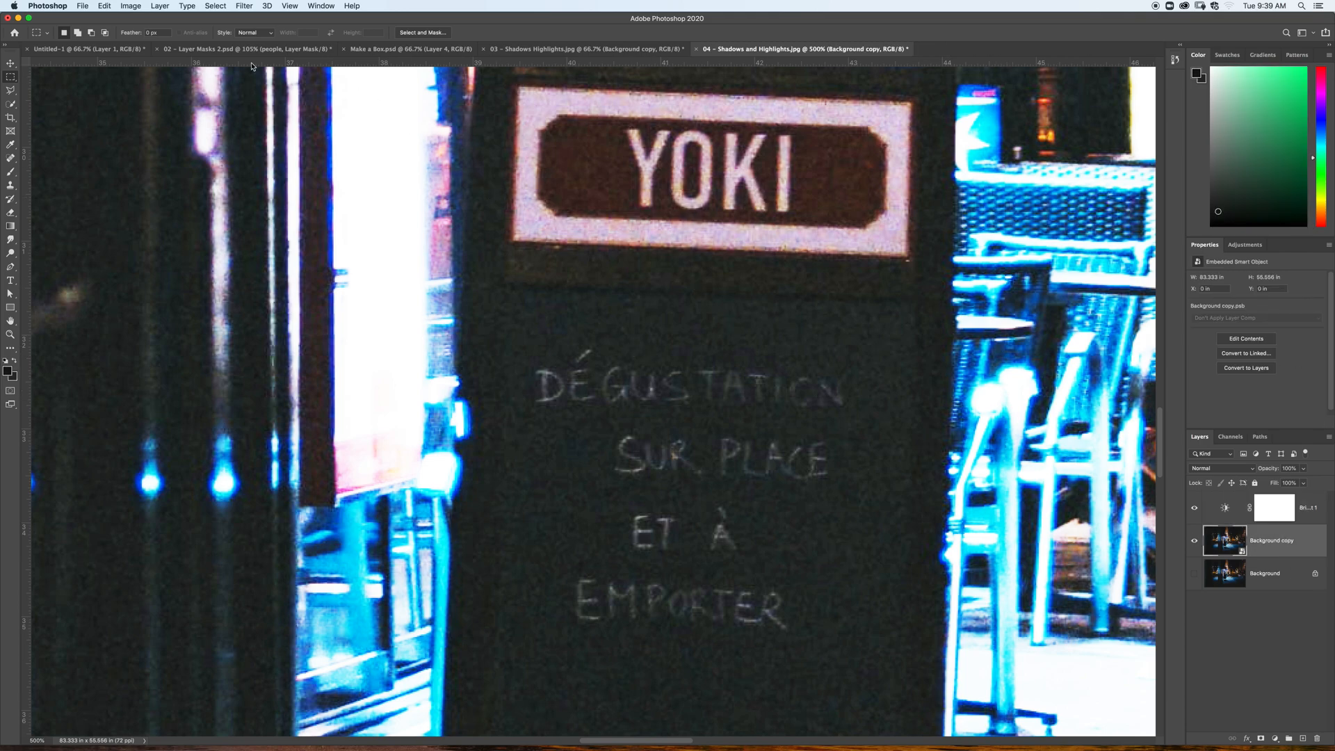
click(214, 7)
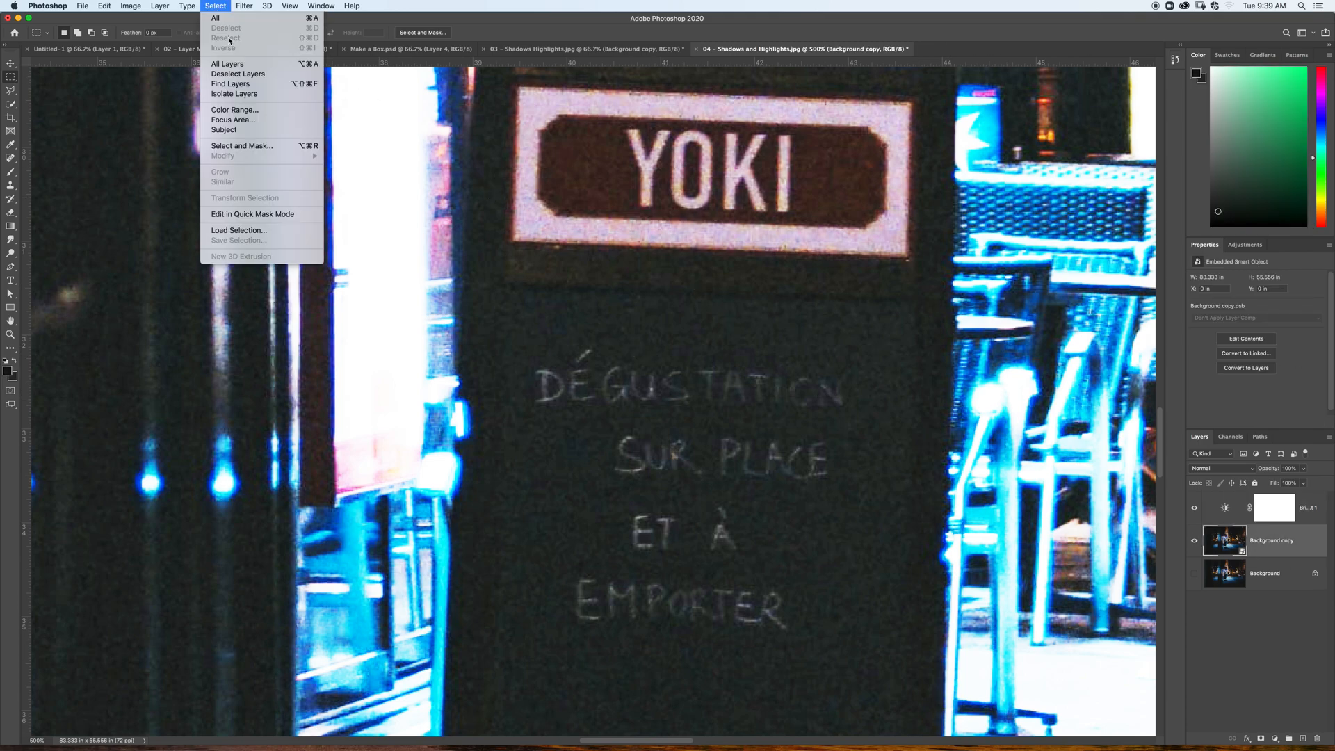
click(229, 110)
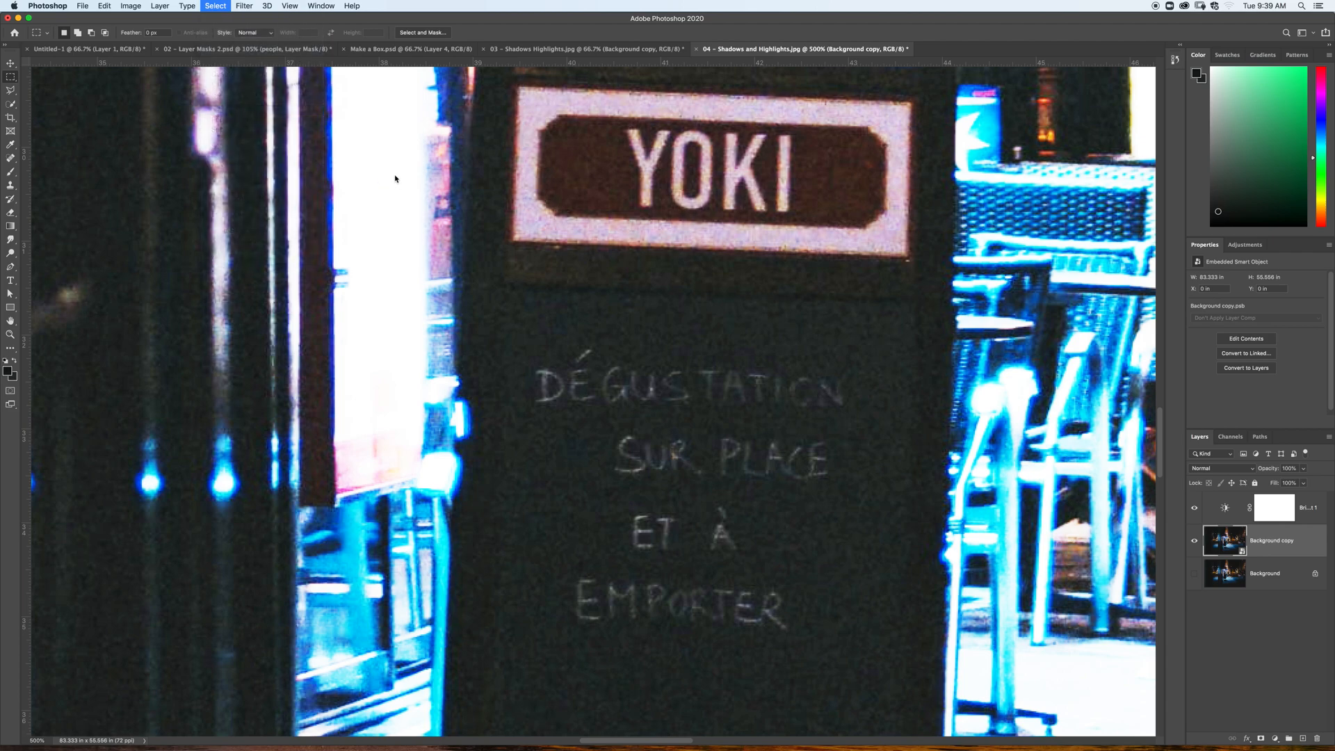
click(653, 387)
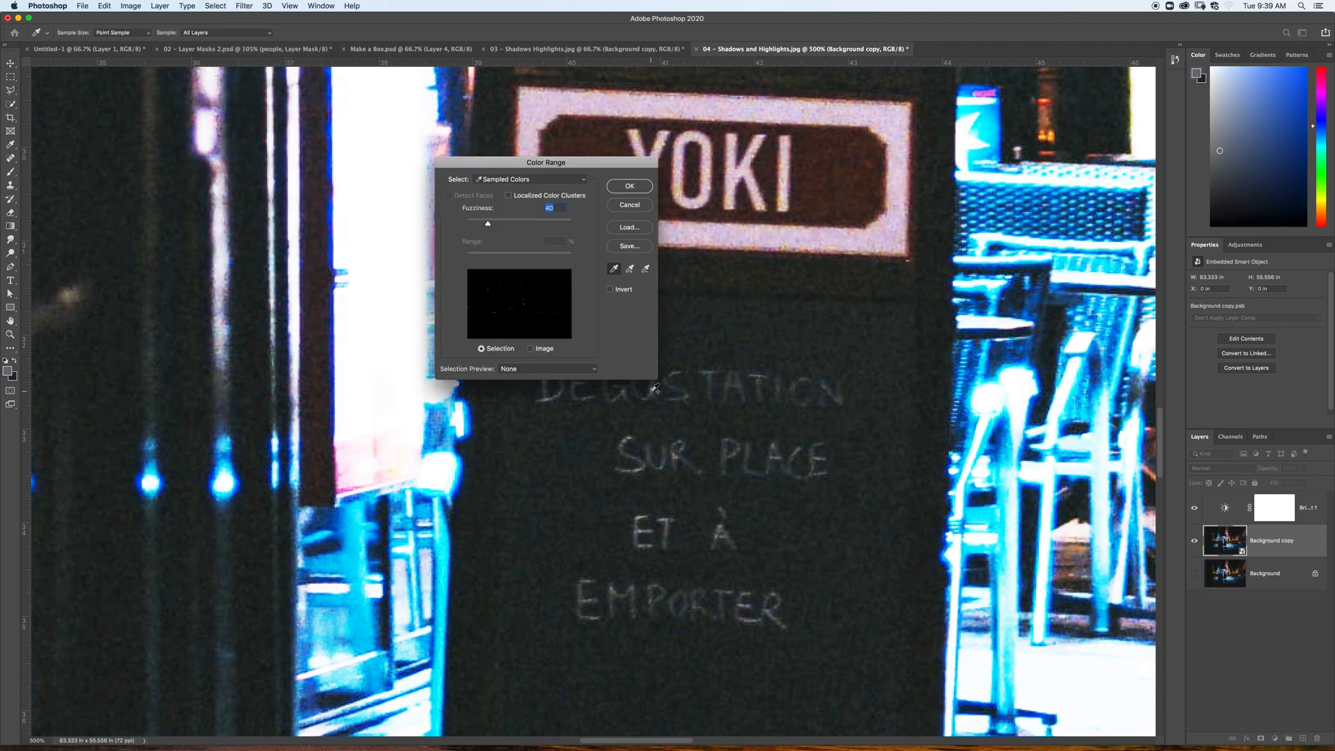
click(669, 380)
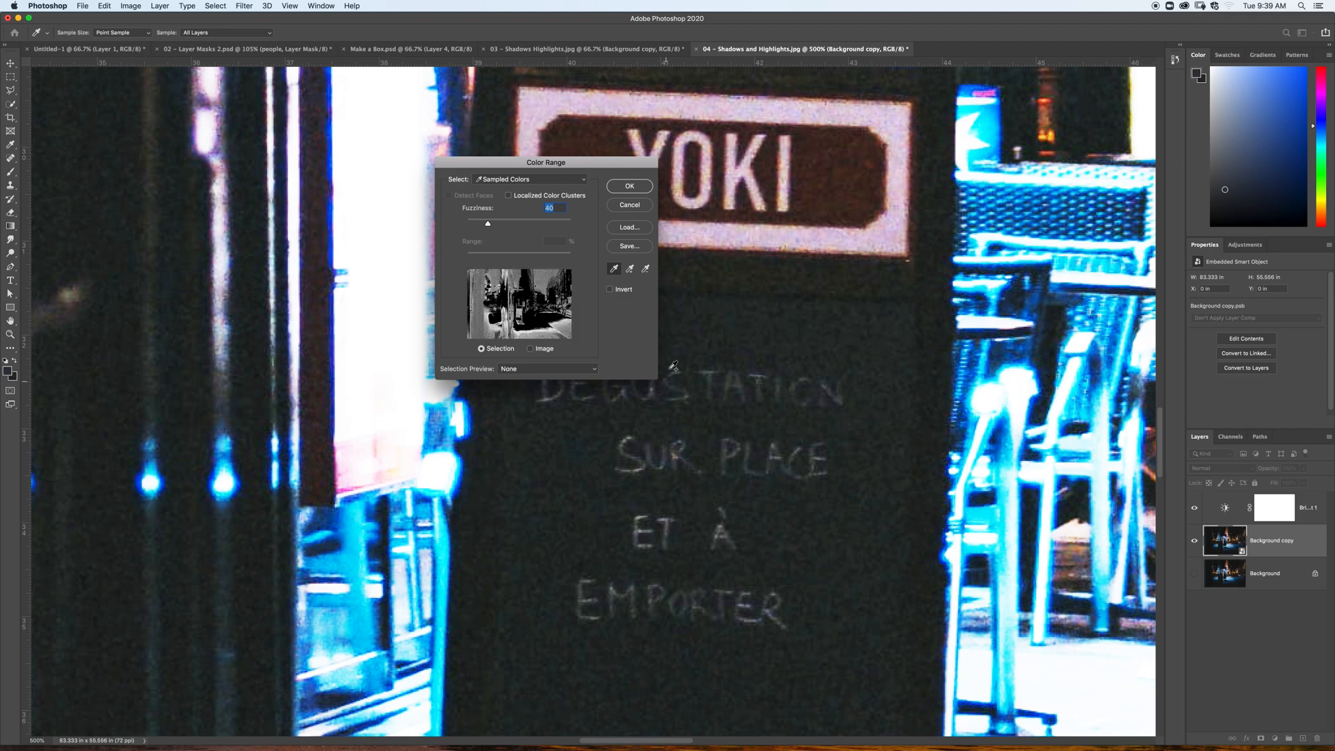
click(630, 204)
Make a rectangular selection around the handwritten text on the YOKI board and sample its lettering with Color Range.
drag(513, 302, 894, 673)
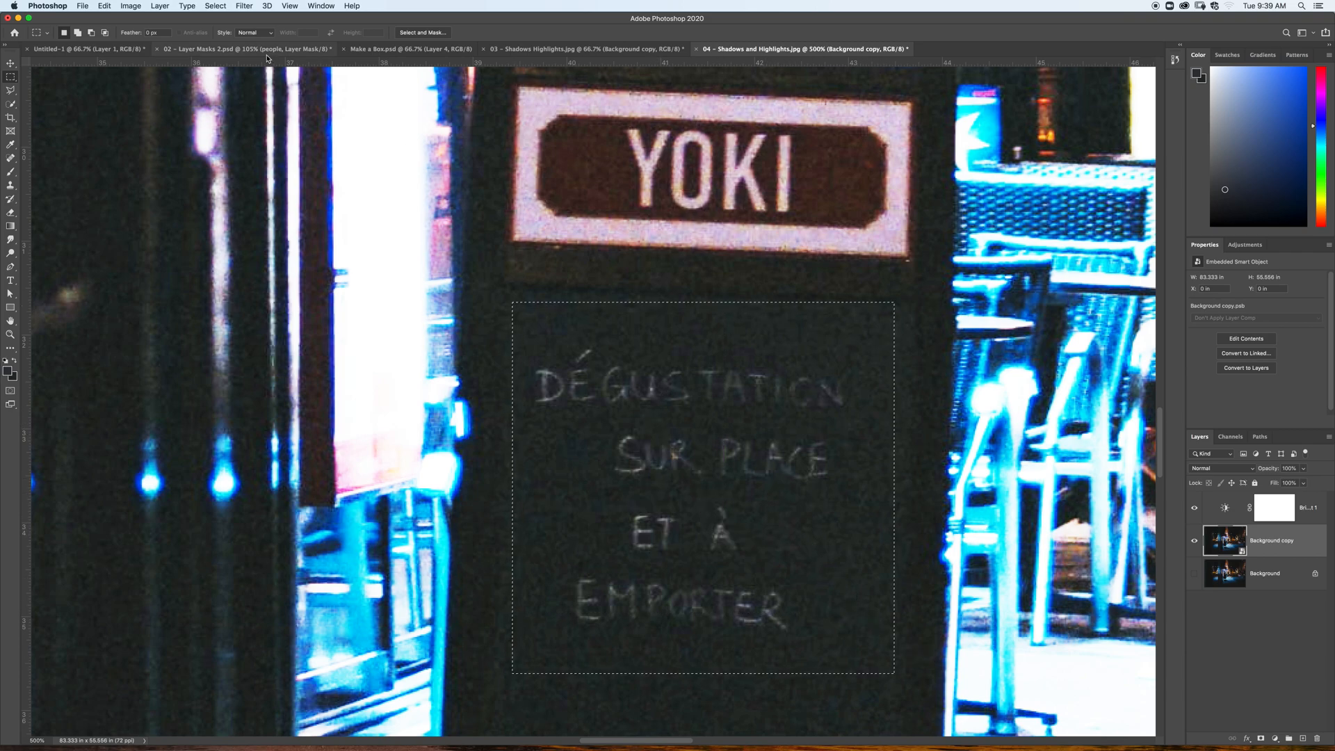
click(214, 6)
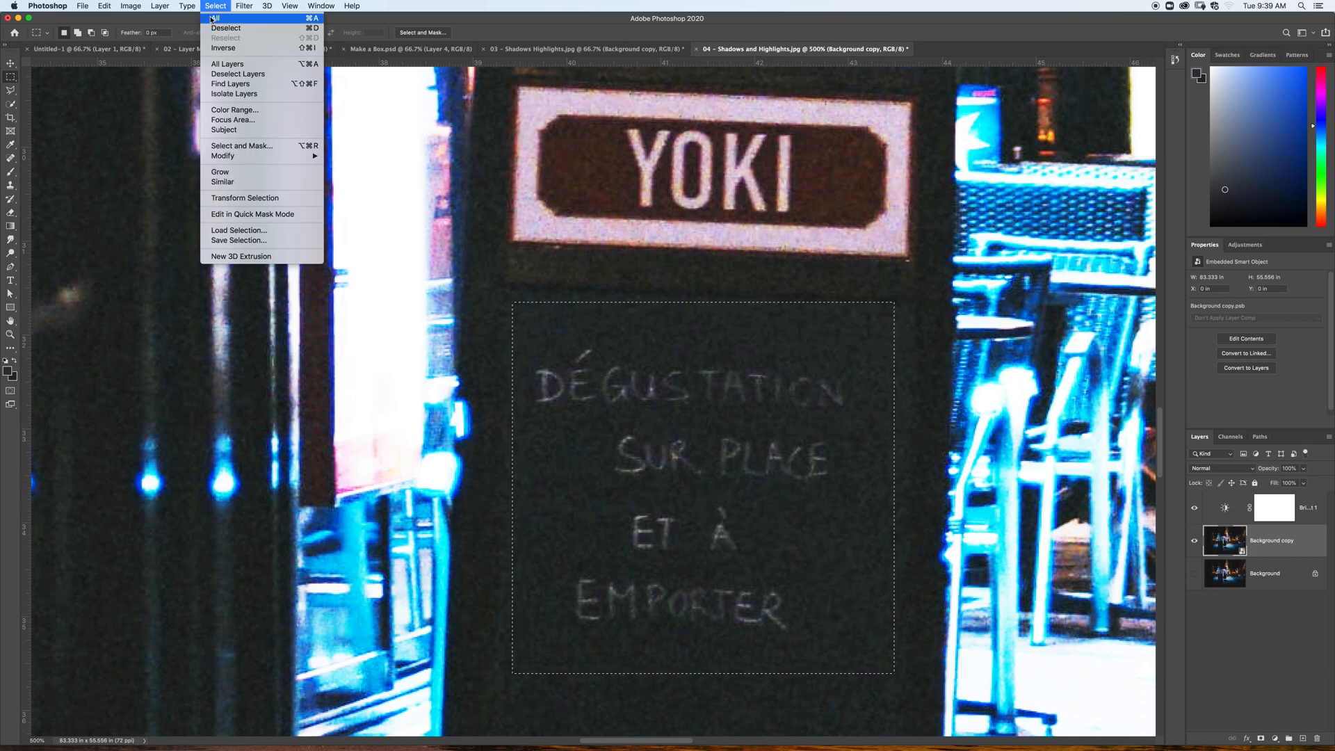
click(237, 110)
click(738, 454)
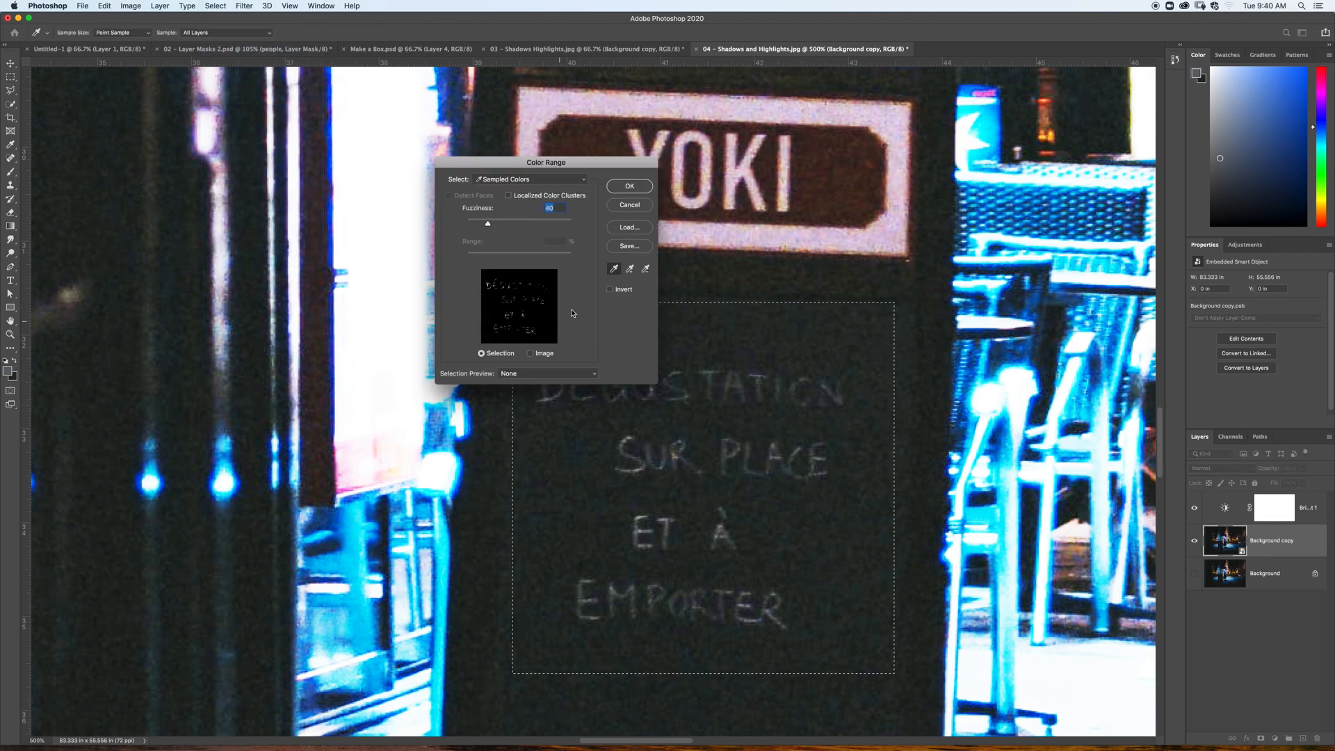
click(760, 377)
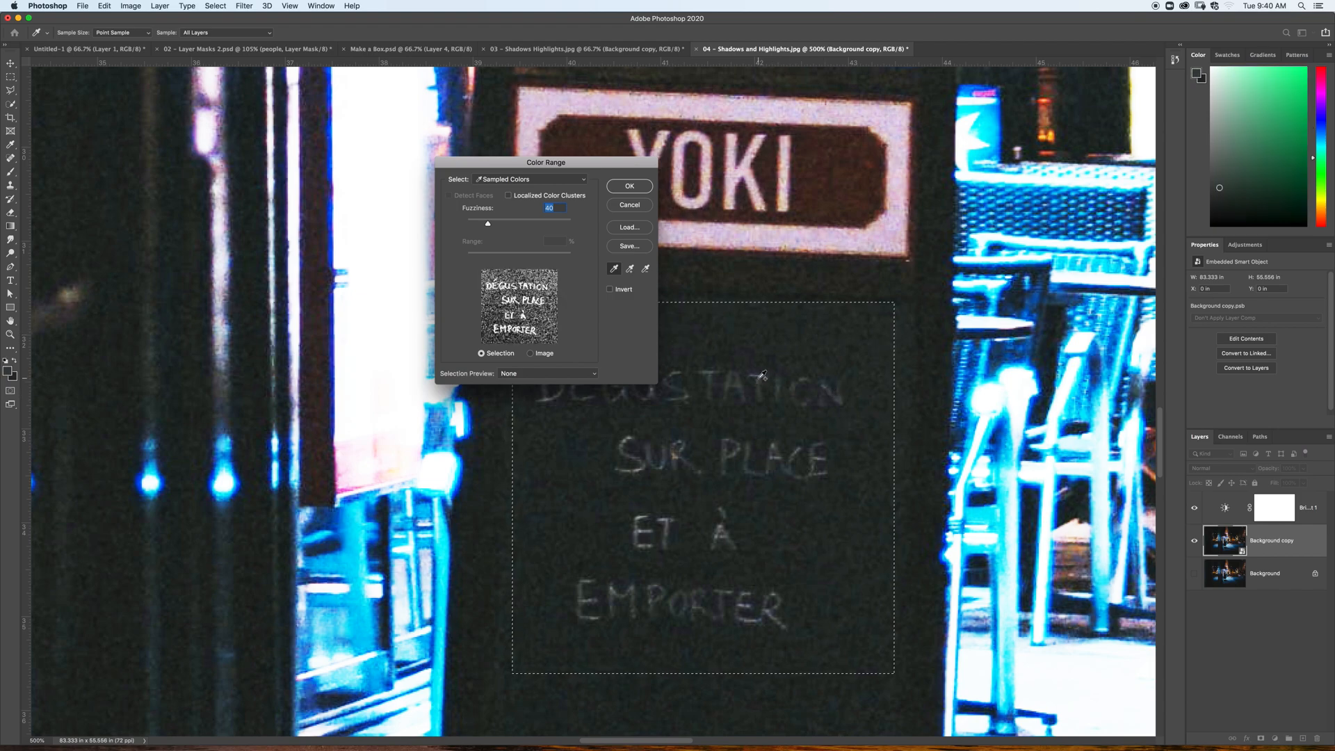
Try to subtract the dark board tones around the lettering from the Color Range sample and set the fuzziness to 39.
alt+click(771, 418)
alt+click(840, 336)
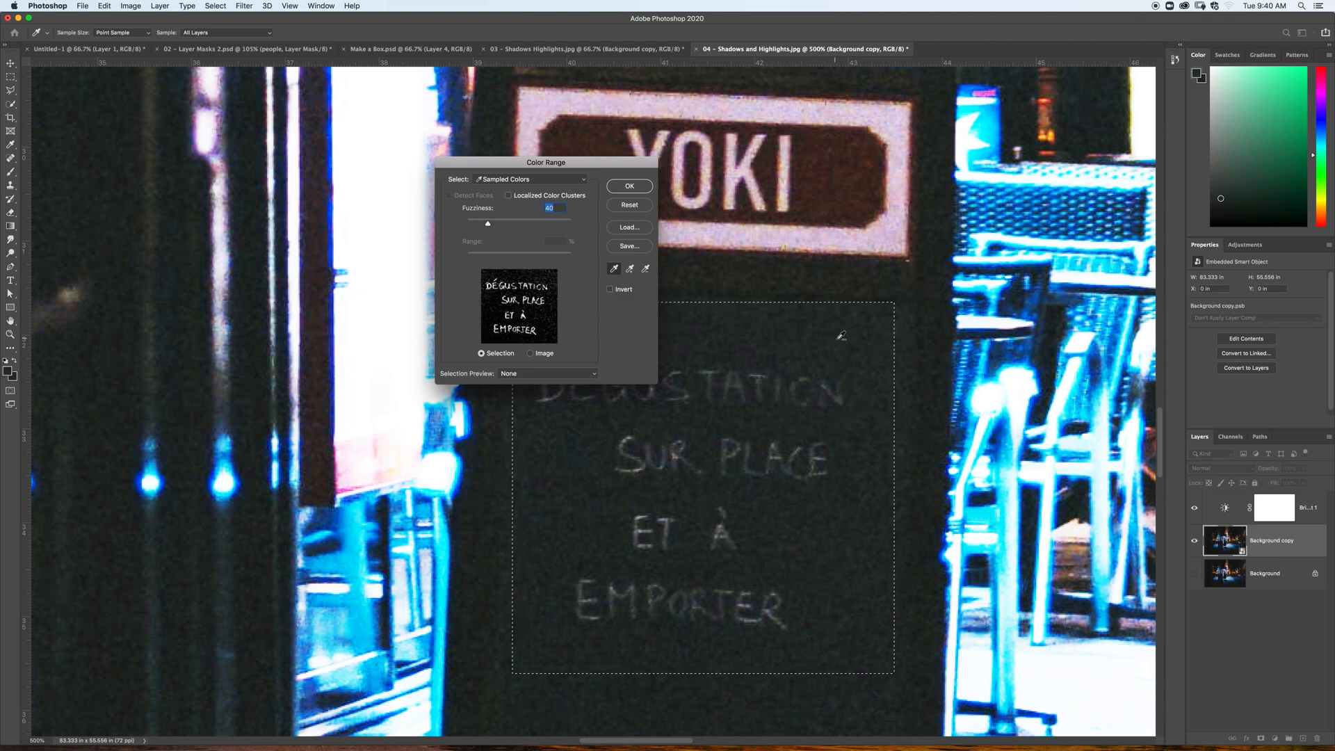
alt+click(883, 317)
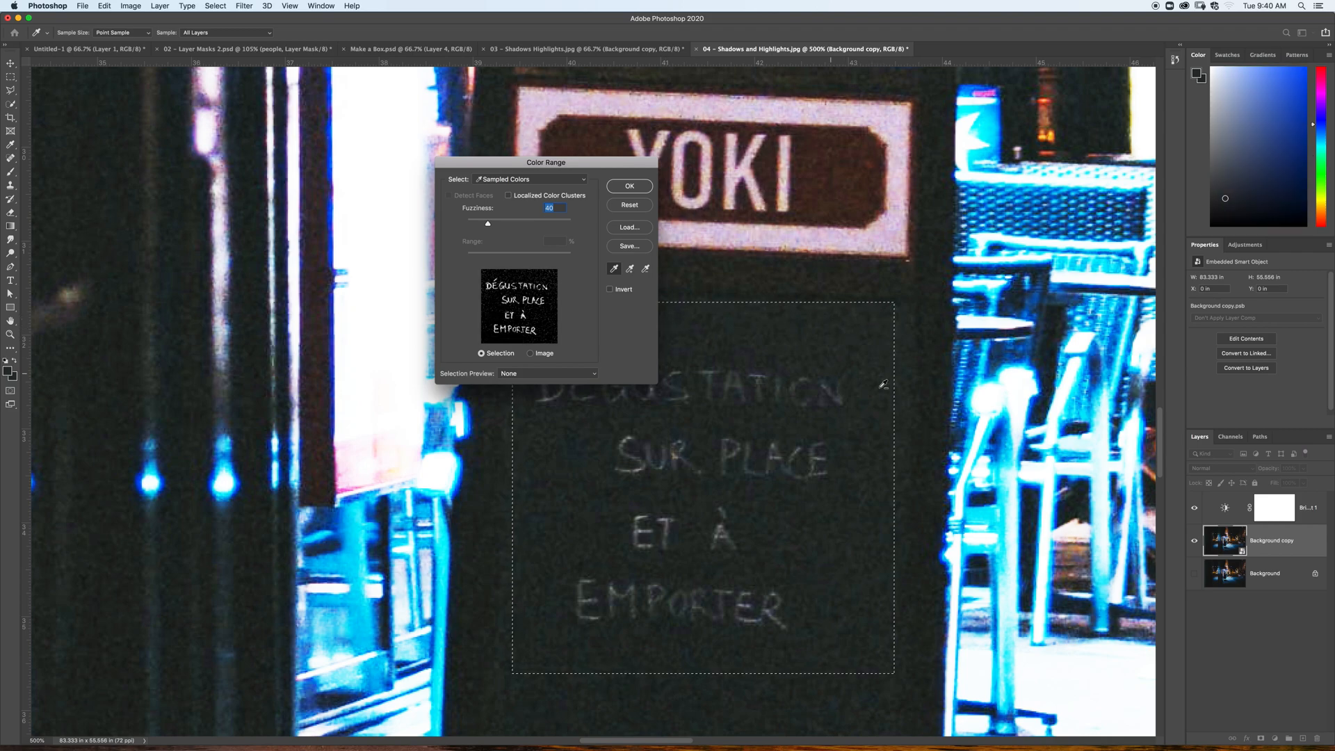
alt+click(881, 484)
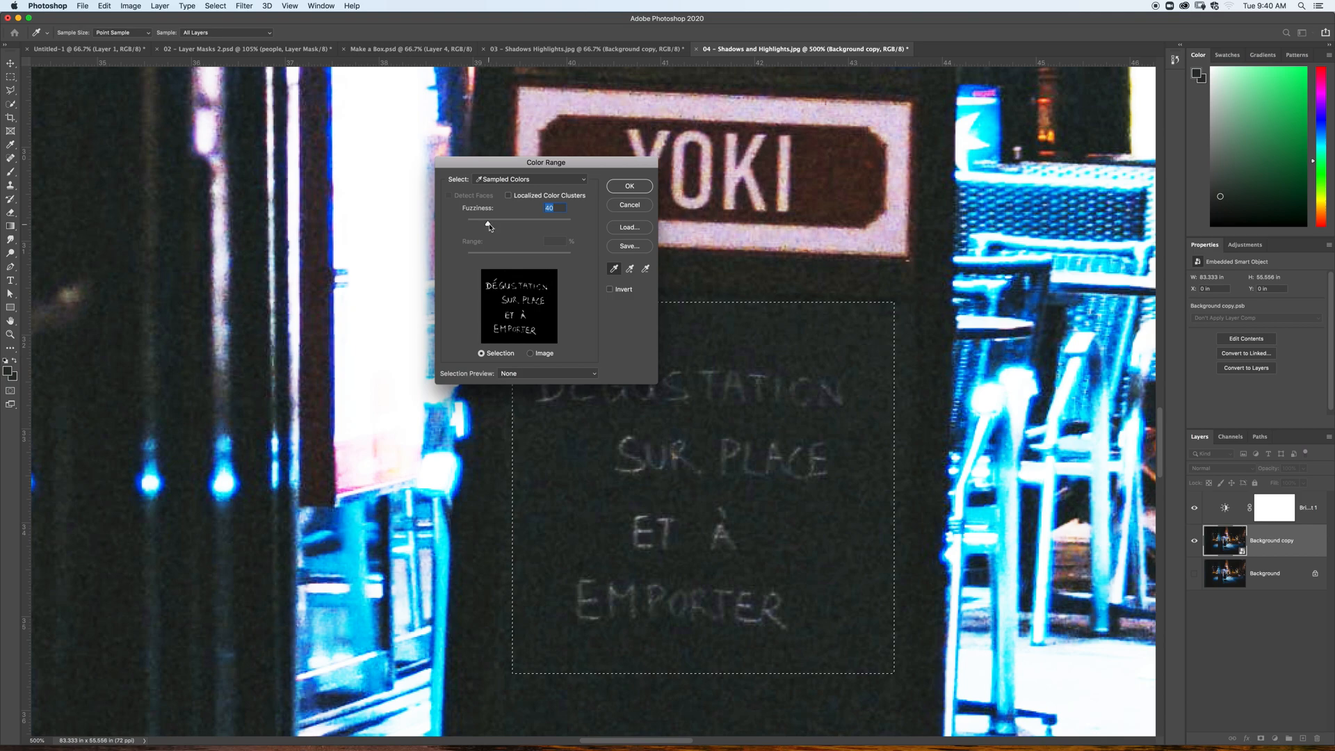
mouse_move(489, 226)
mouse_down()
mouse_move(579, 225)
mouse_move(455, 226)
mouse_move(487, 226)
mouse_up()
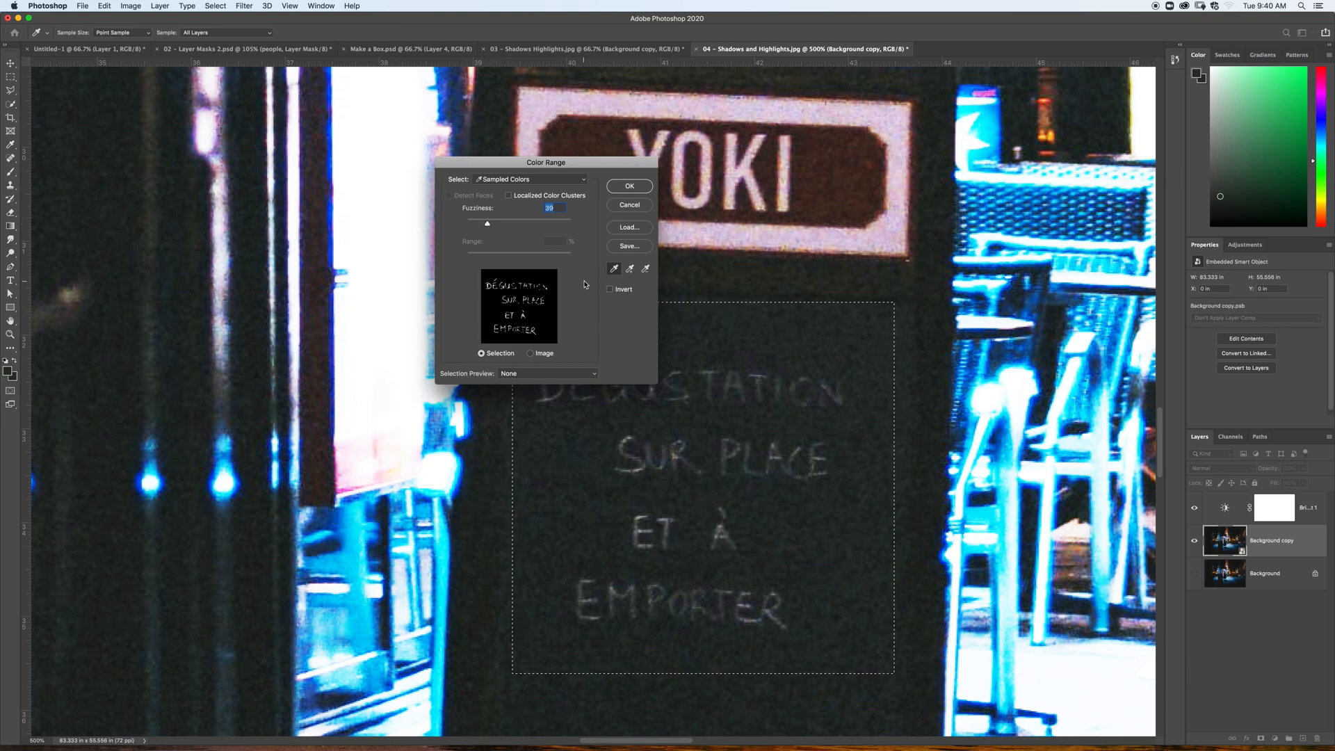
click(581, 462)
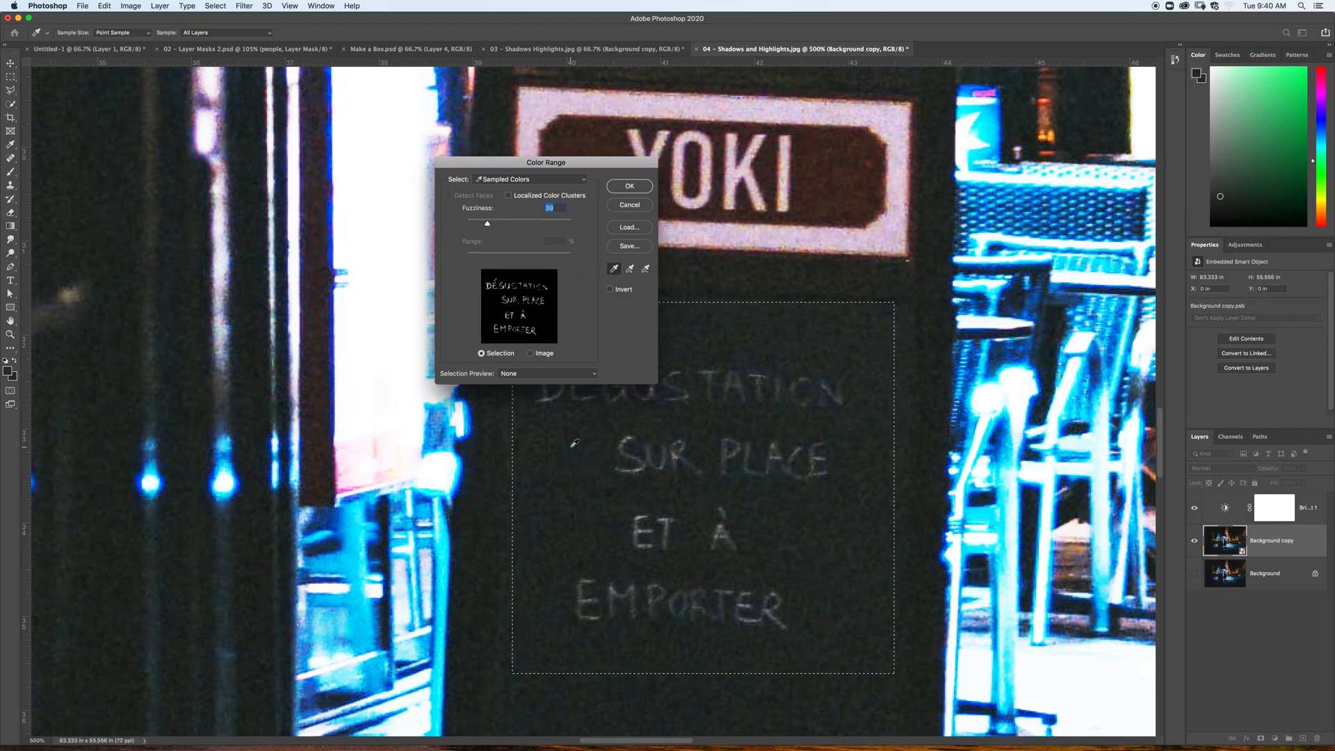
alt+click(569, 448)
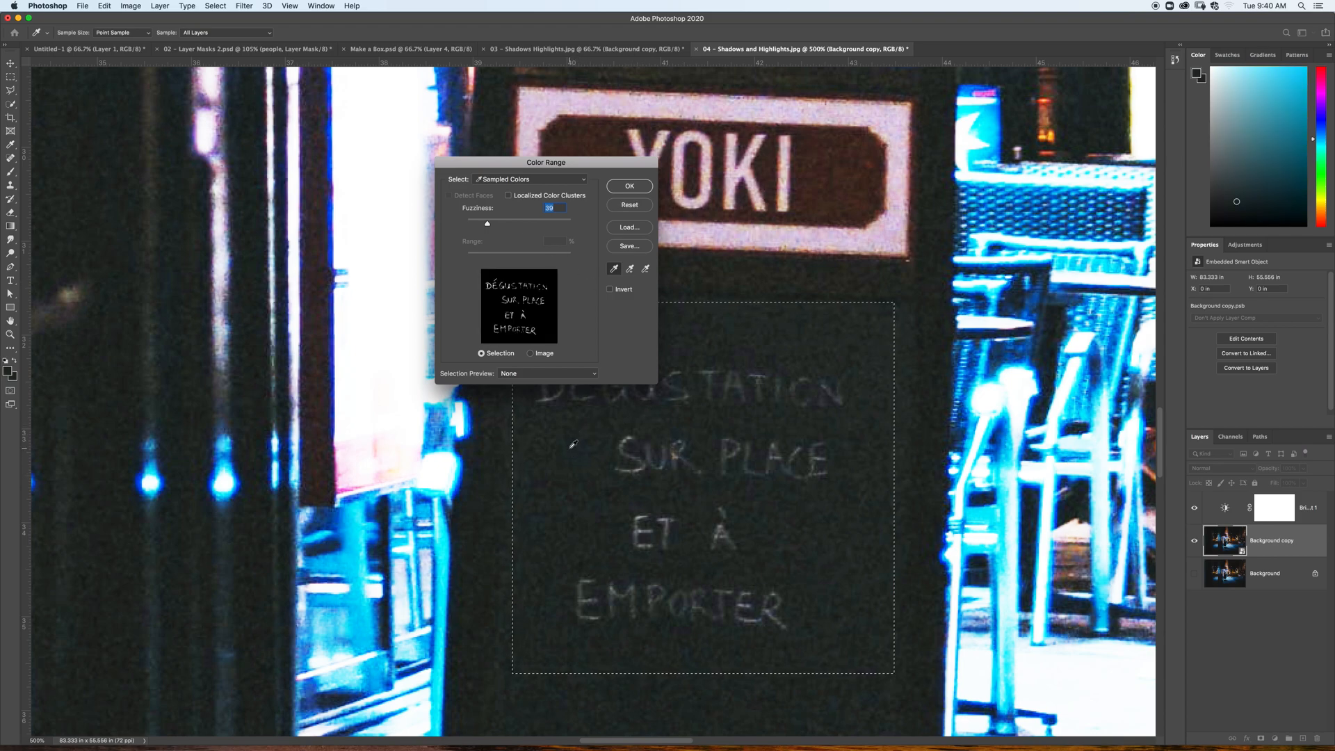
Resample the handwritten lettering in Color Range, set the fuzziness to 40, and accept the selection.
click(631, 438)
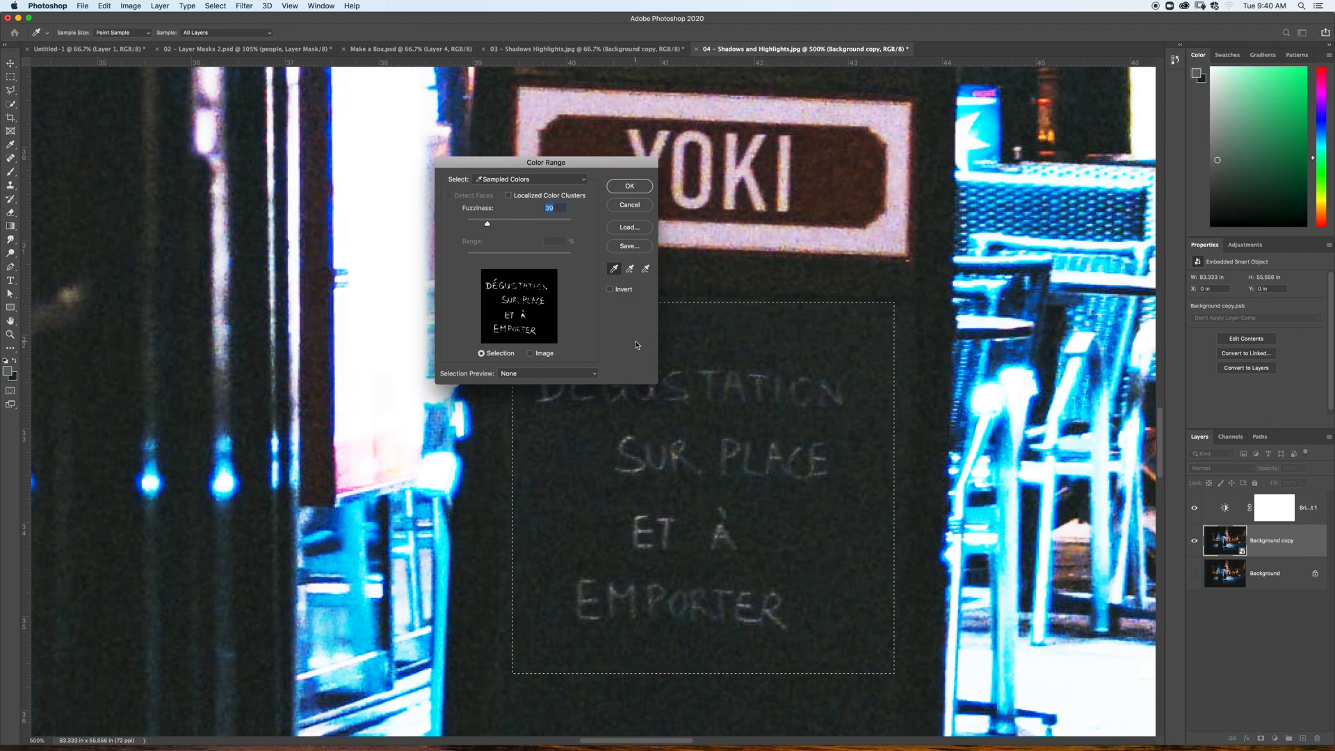
text(40)
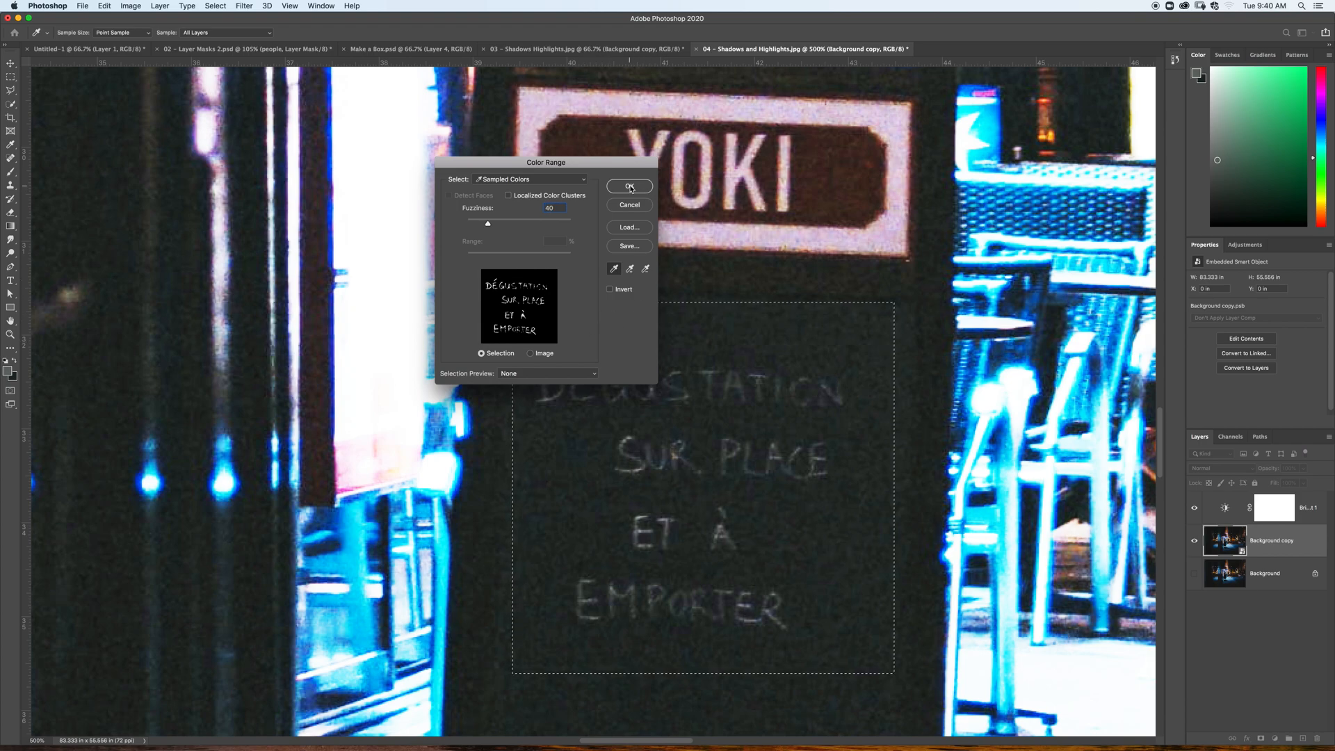
key(Return)
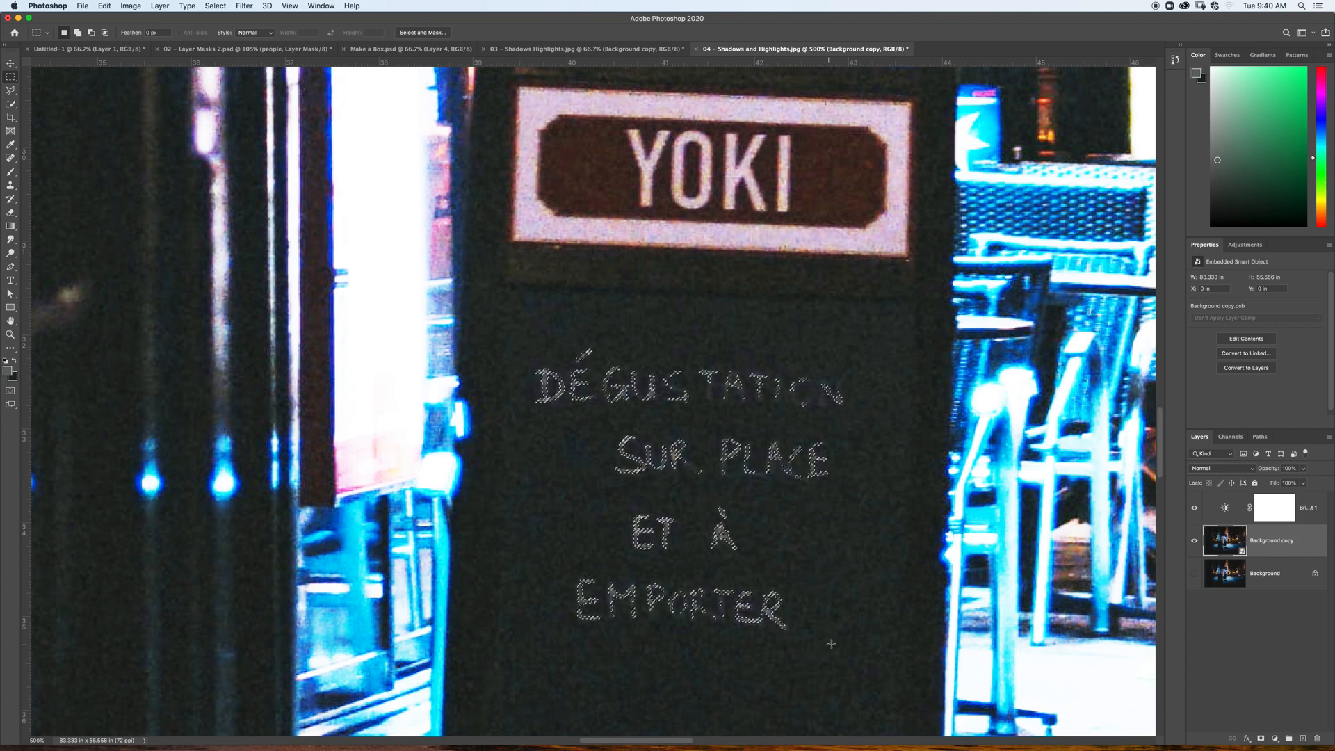
Fill the Brightness/Contrast layer mask with the black foreground color everywhere except the handwritten lettering at 100% opacity, and deselect.
click(1275, 508)
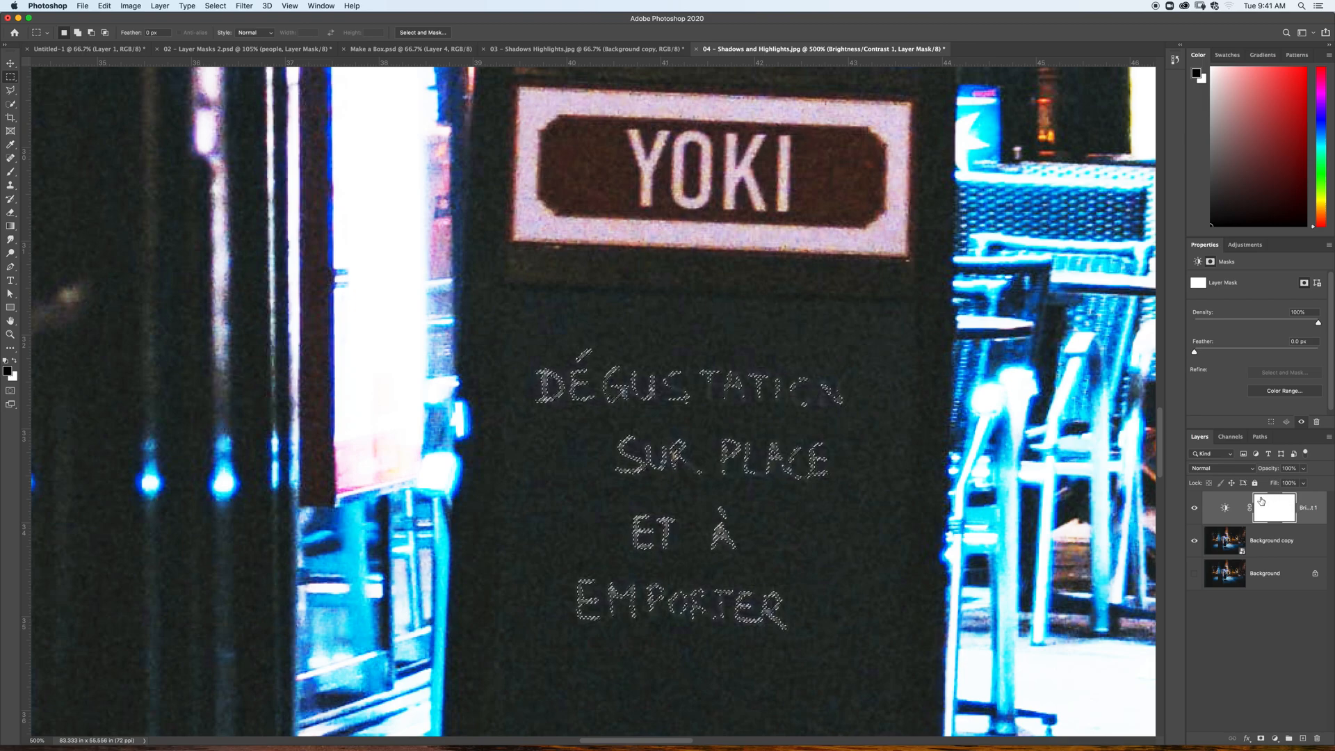
key(super+minus)
key(super+minus)
key(super+minus)
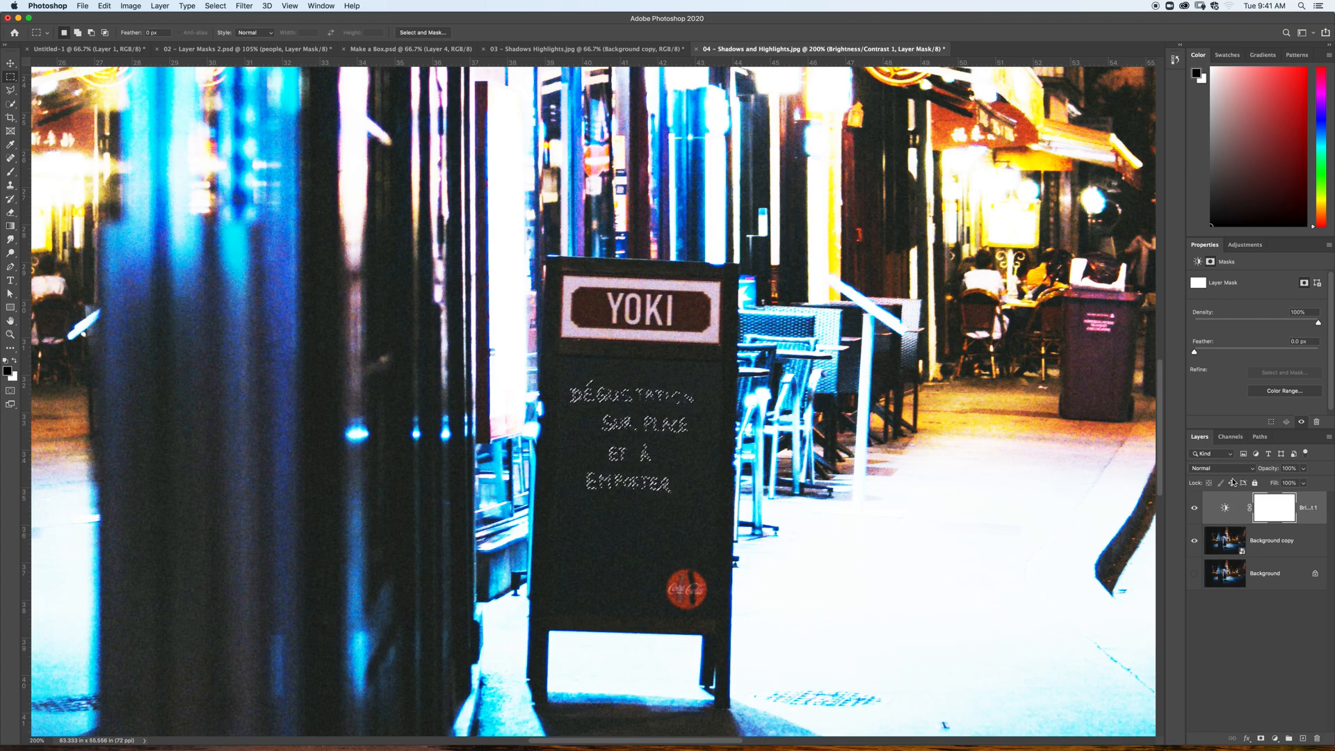
key(shift)
key(shift+BackSpace)
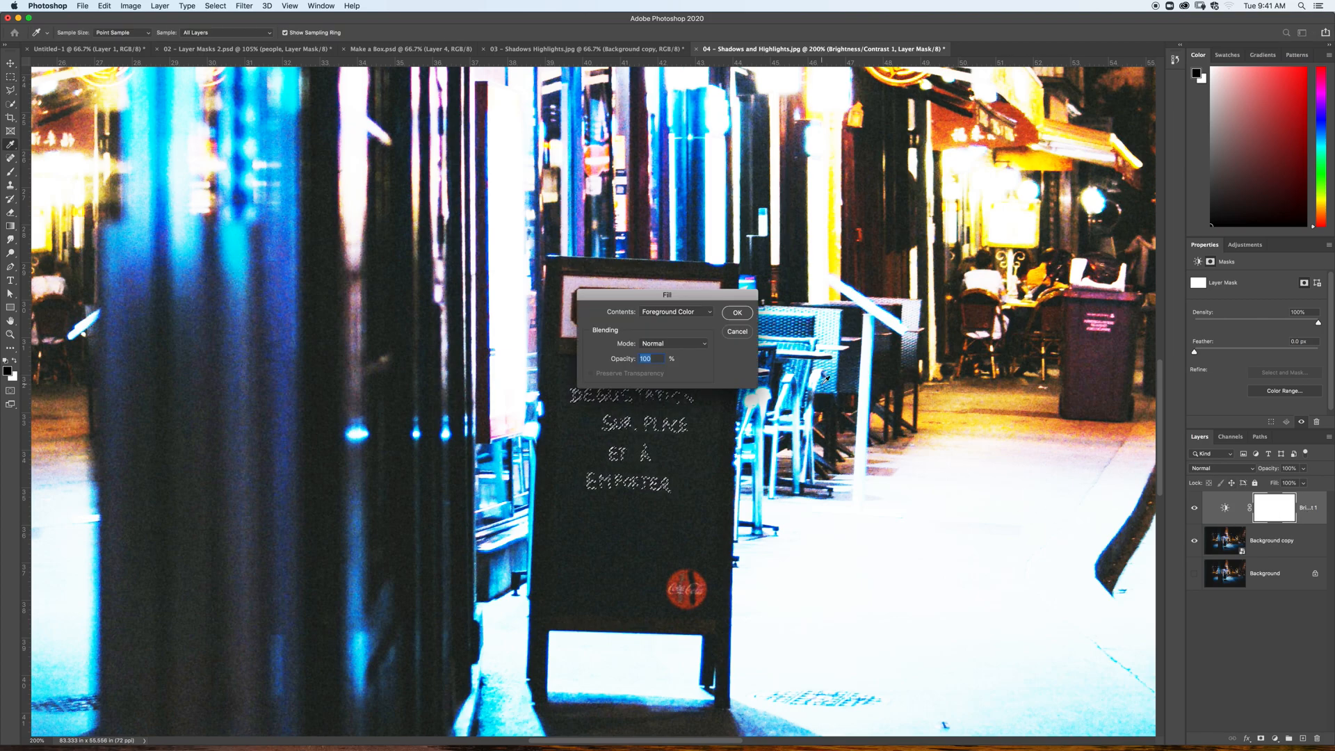
drag(701, 294, 920, 234)
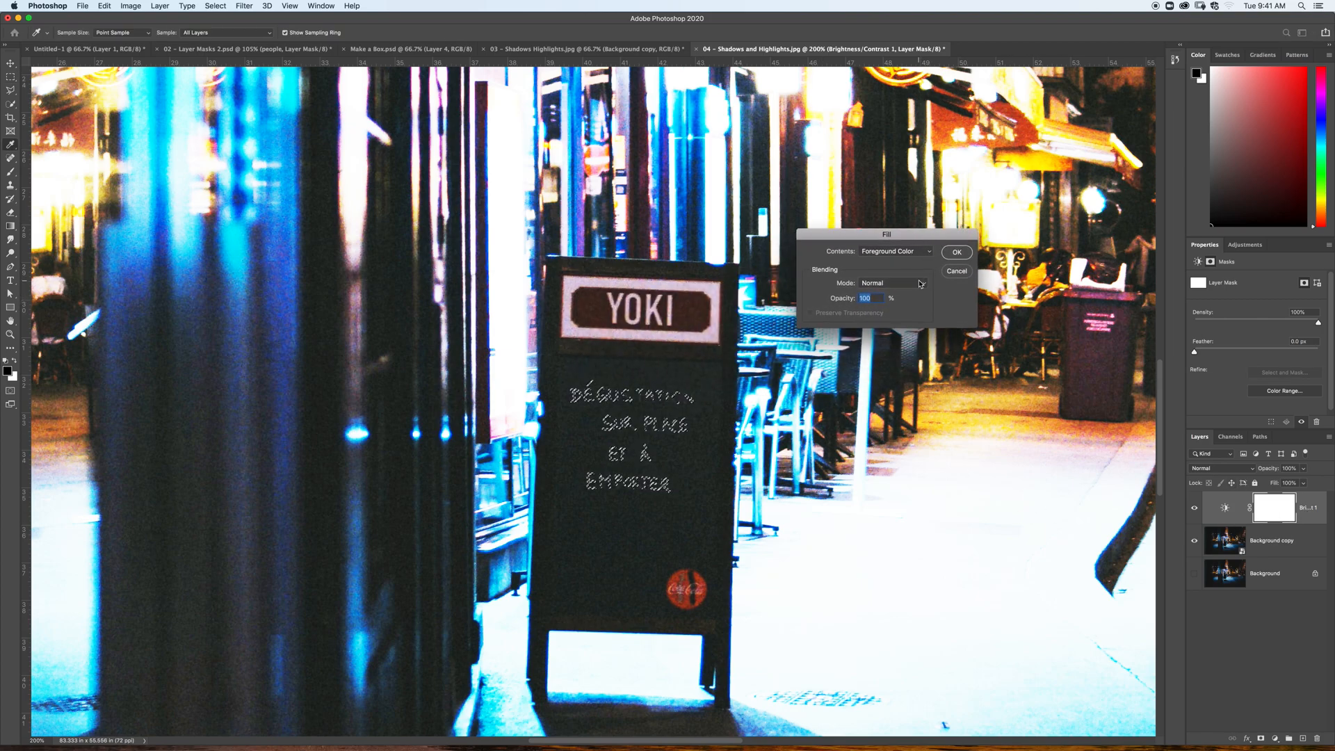
click(957, 253)
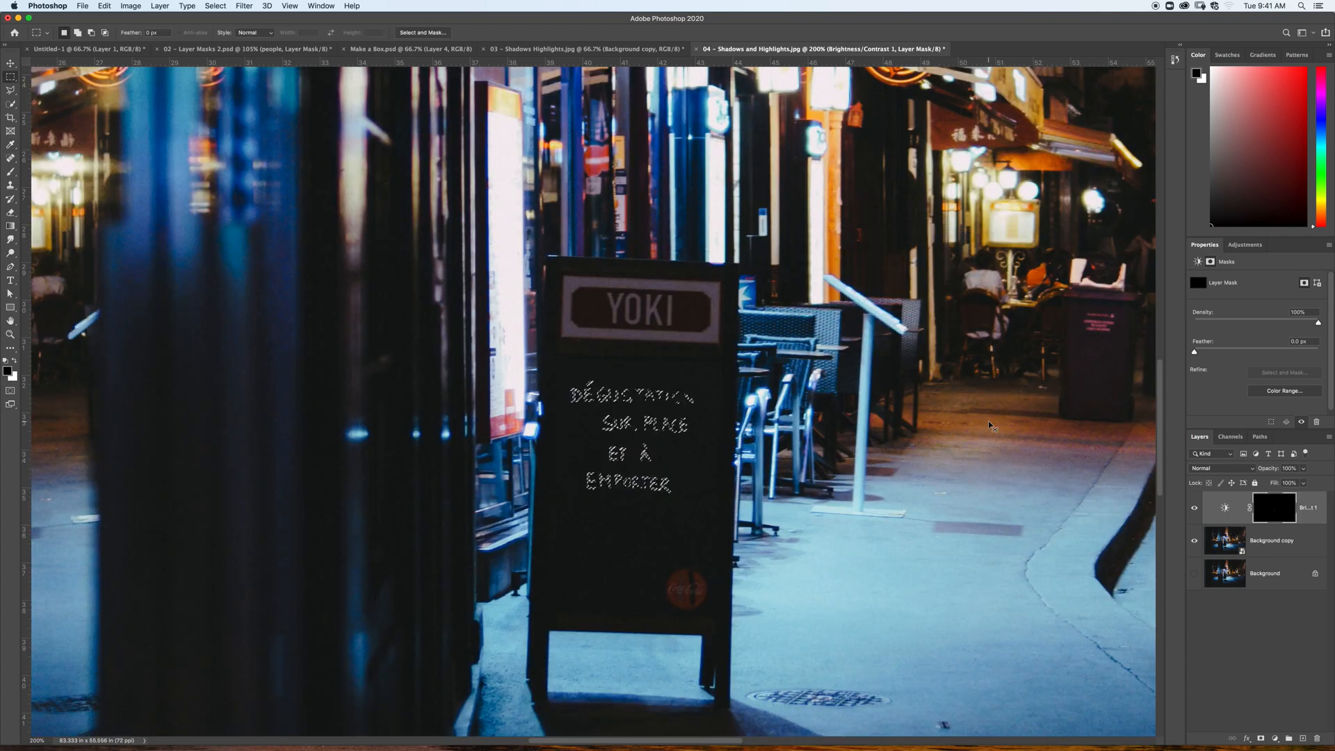
key(super+d)
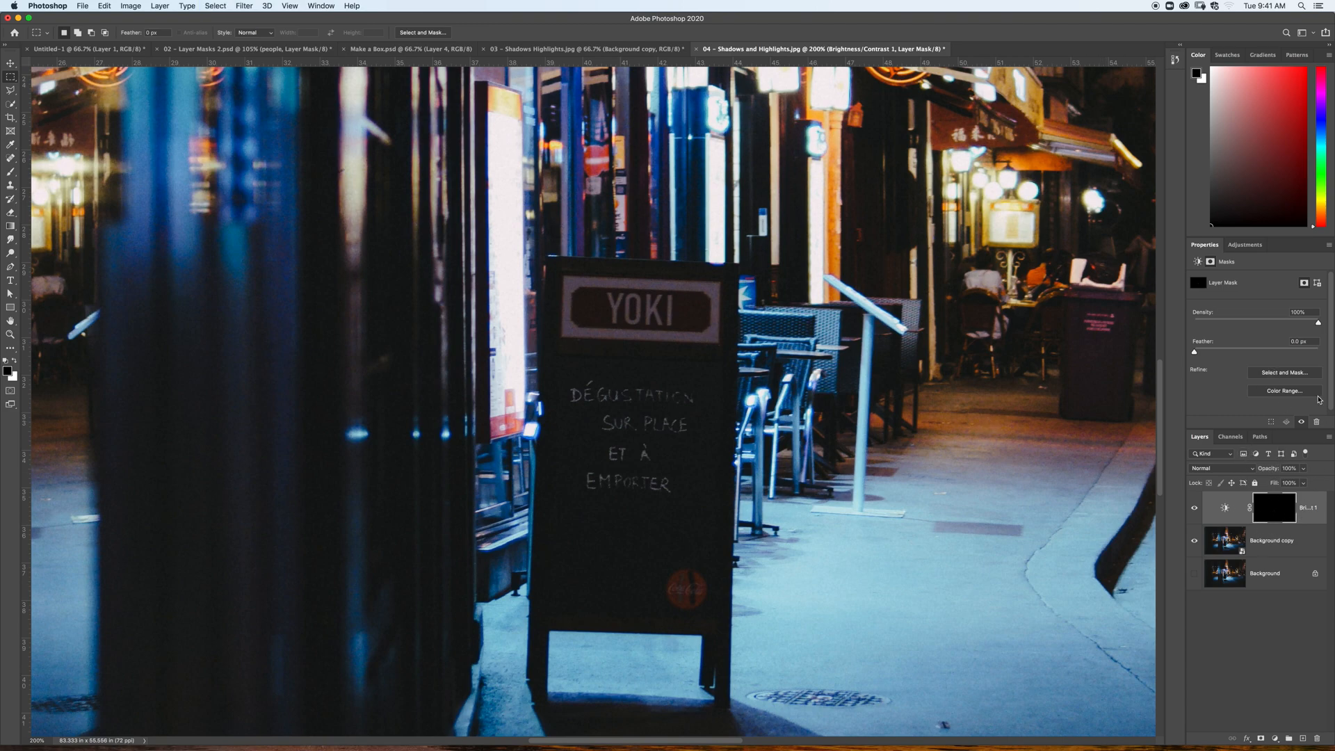
Set the contrast of the masked Brightness/Contrast adjustment layer to -21.
click(1225, 511)
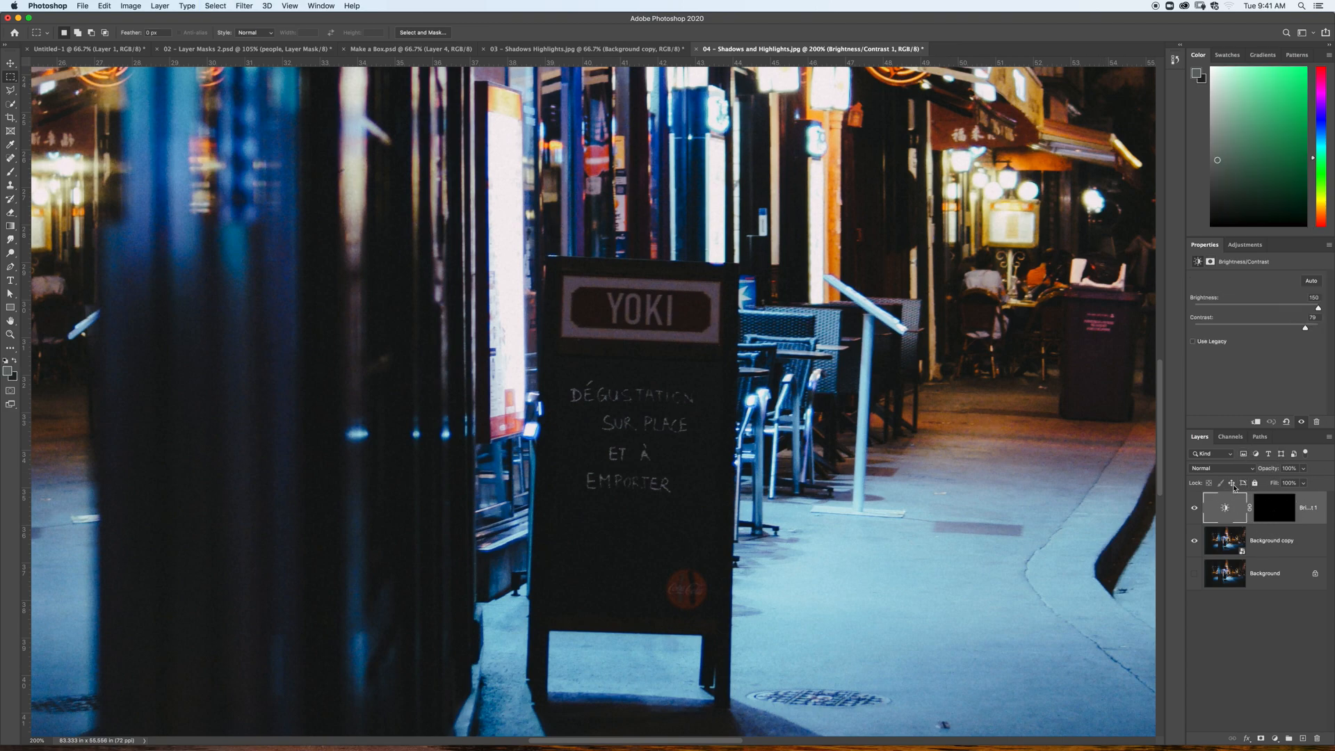
click(1272, 507)
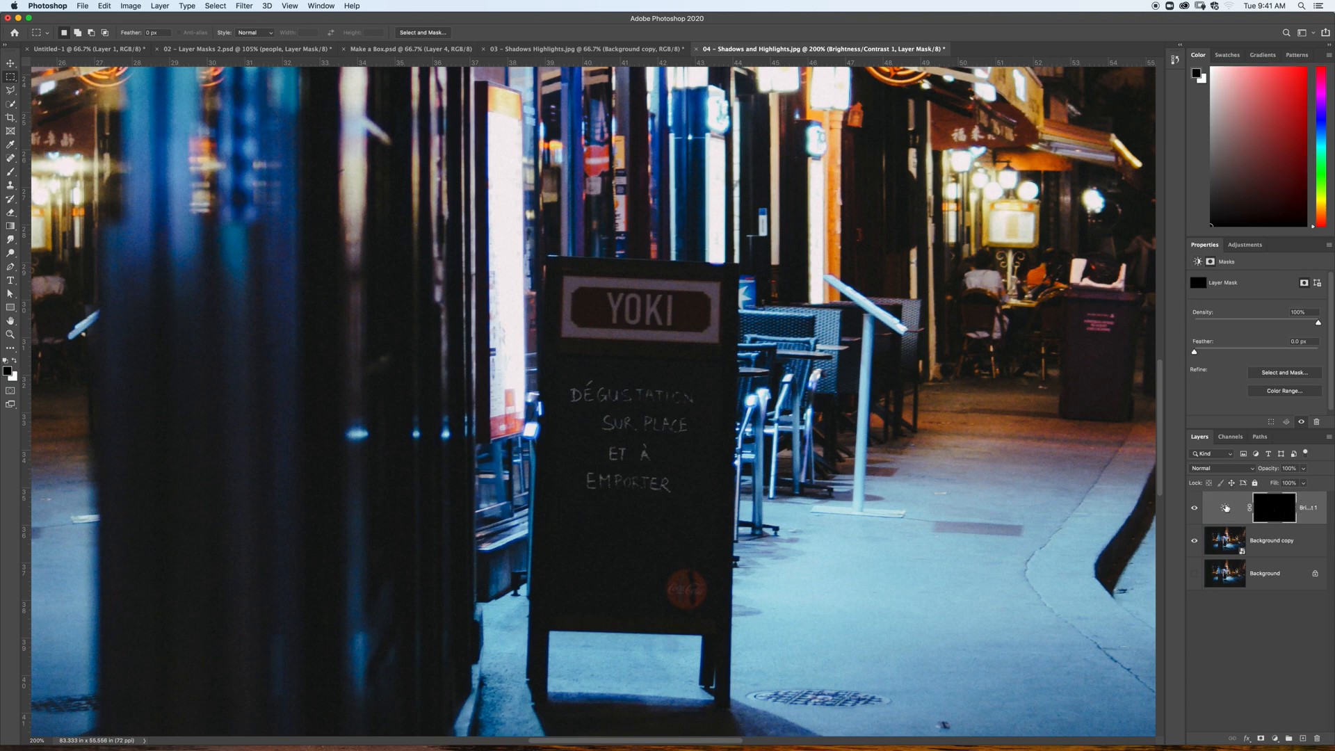
click(1225, 509)
drag(1306, 327, 1233, 333)
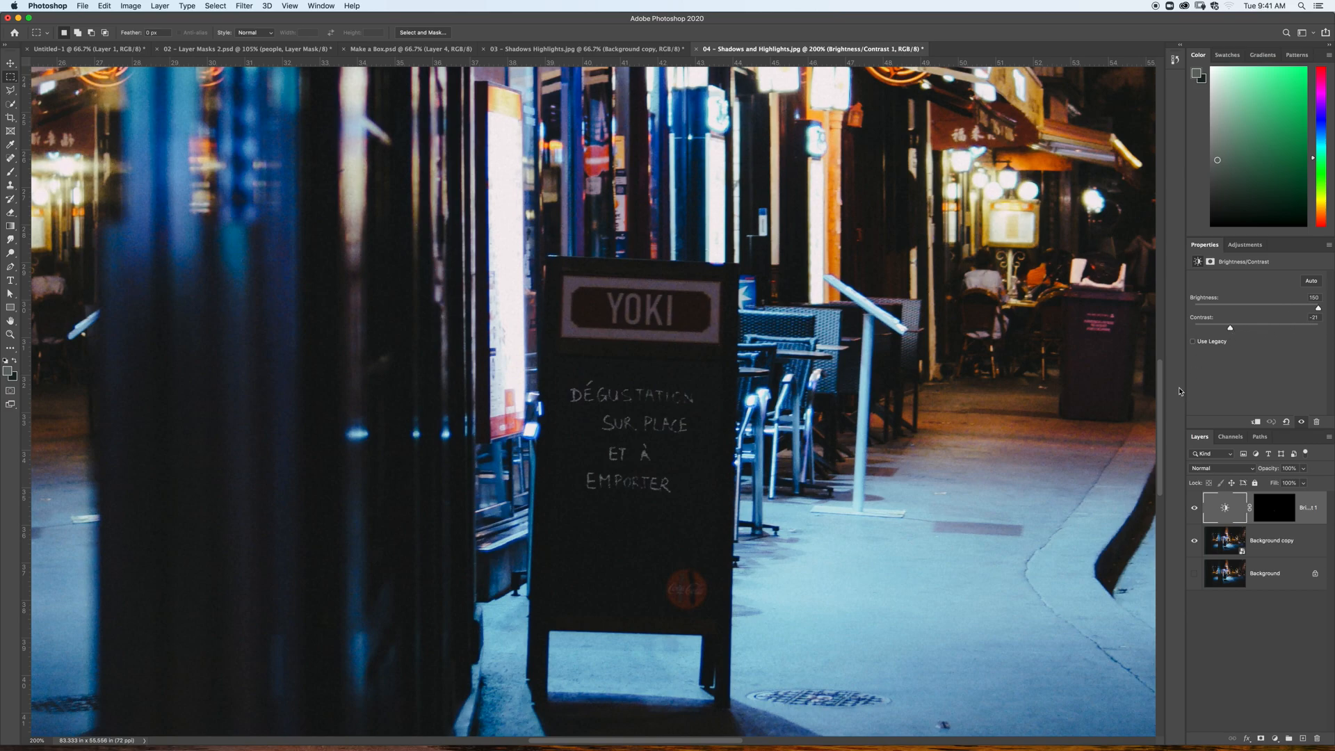
Compare the whole night photo with the Brightness/Contrast layer on and off.
key(super+0)
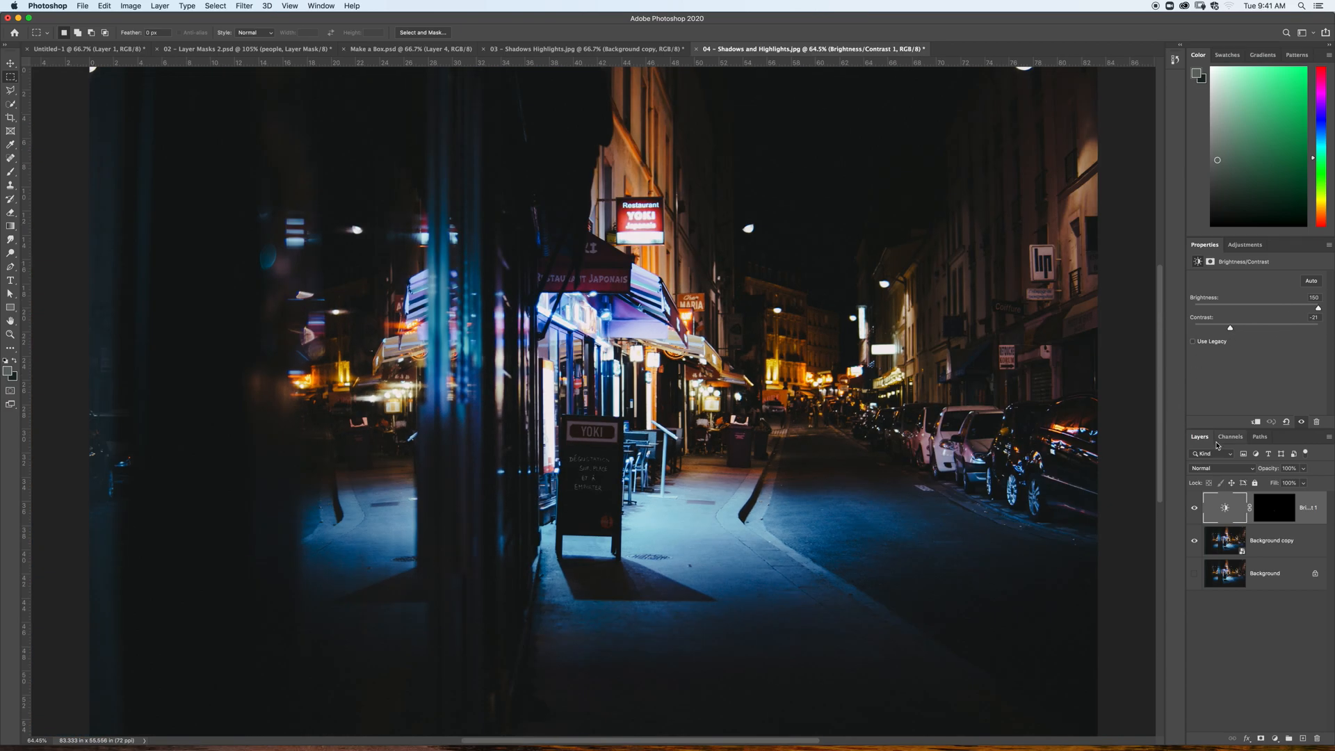
key(super+minus)
key(super+plus)
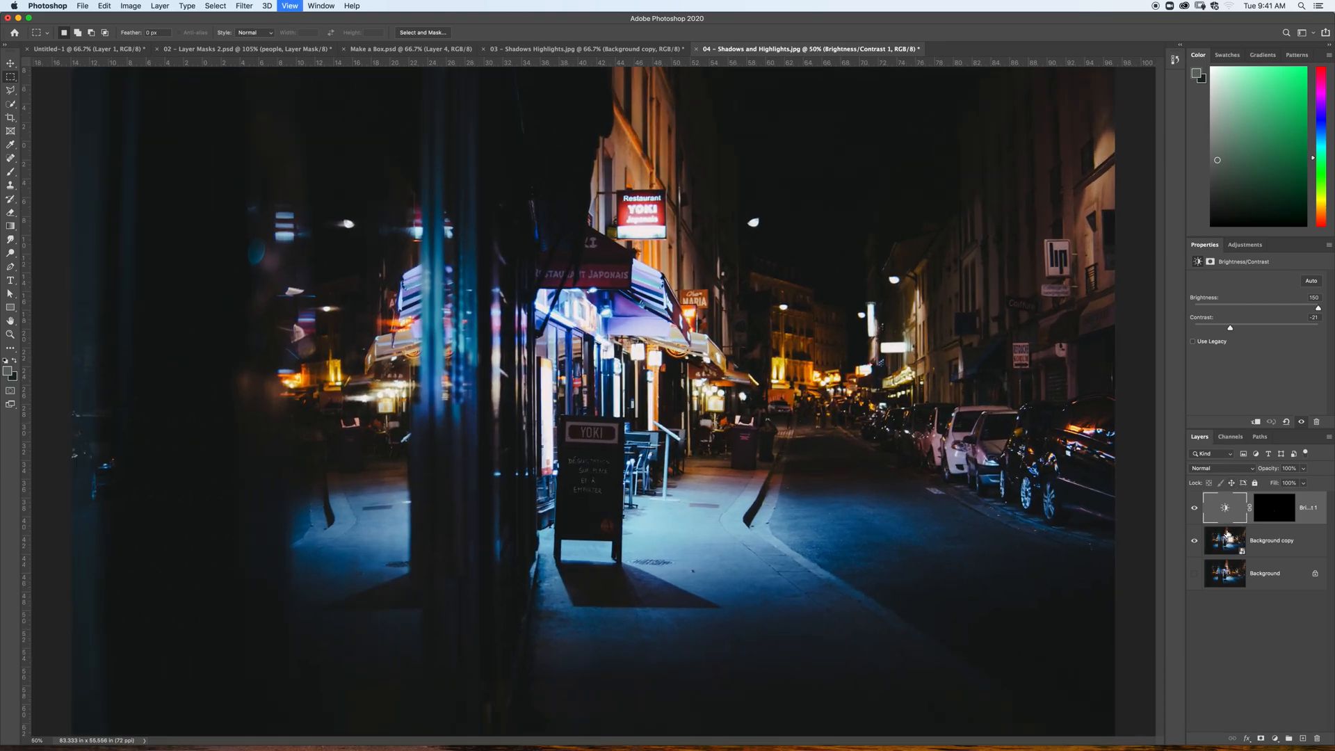
click(1195, 510)
click(1196, 509)
click(1195, 510)
click(1195, 510)
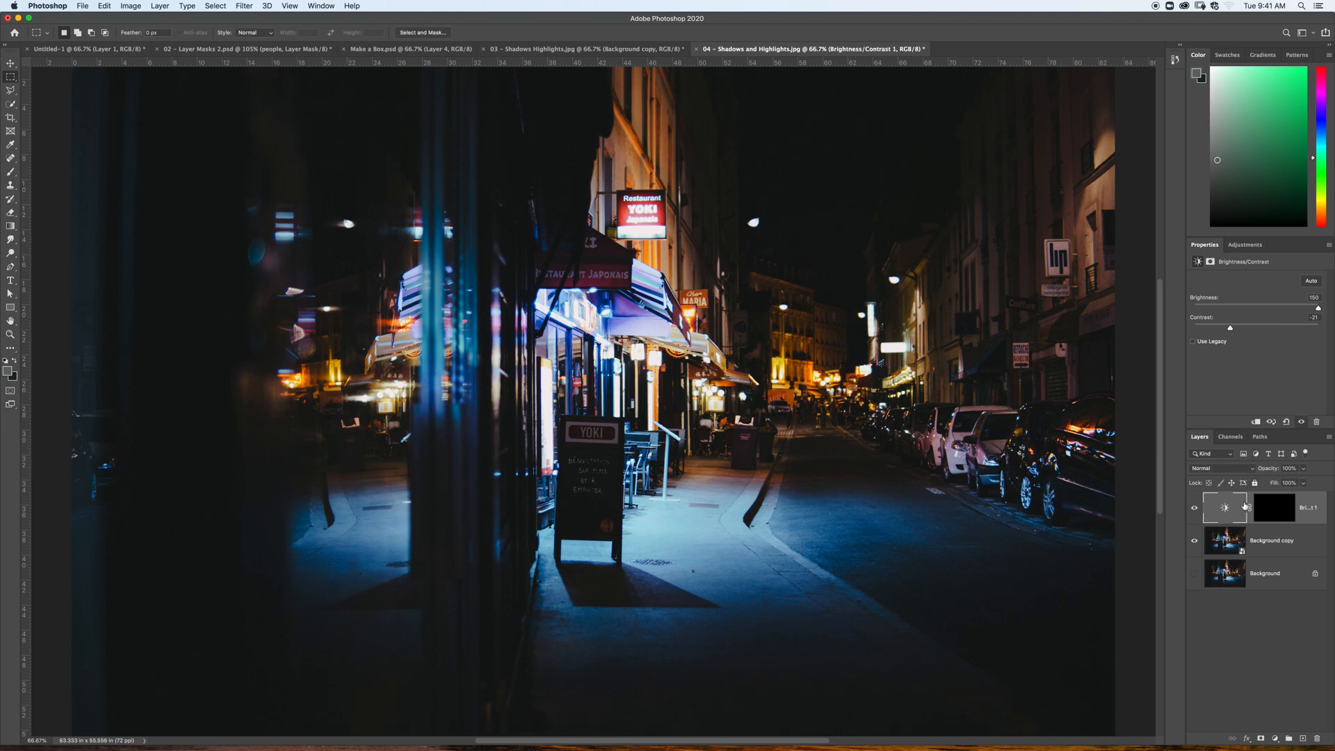
Set the Brightness/Contrast layer's brightness to 73, checking the sign lettering with the layer on and off.
drag(1317, 308, 1279, 311)
click(1195, 508)
click(1195, 510)
drag(1278, 310, 1287, 310)
key(super+plus)
key(super+plus)
drag(645, 508, 673, 357)
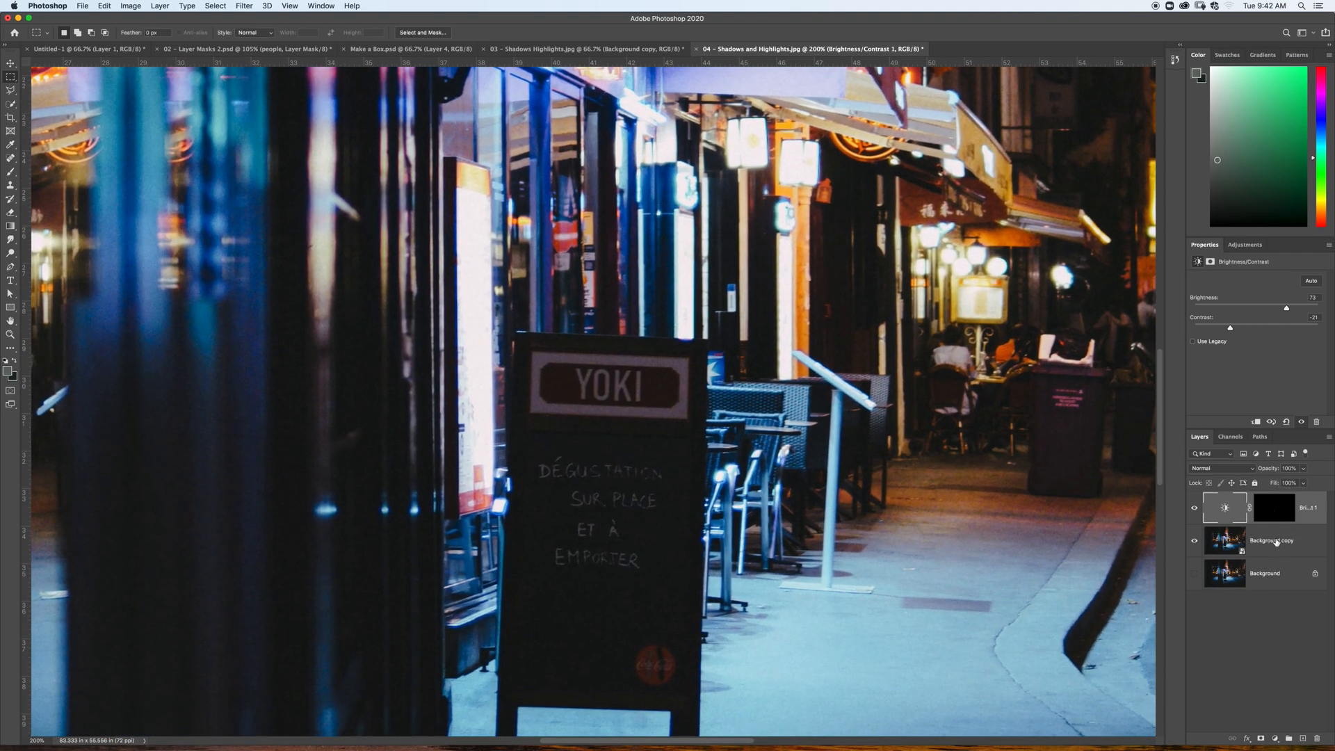
click(1276, 739)
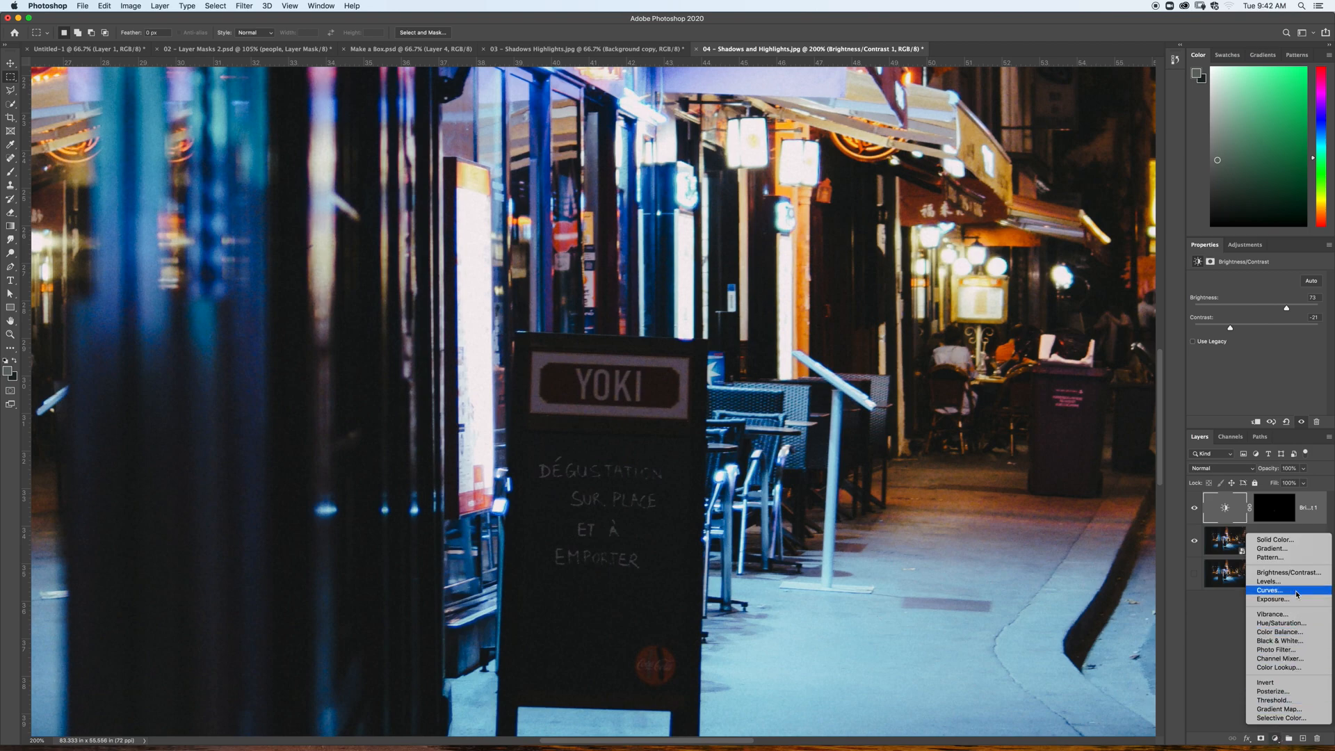
click(1220, 631)
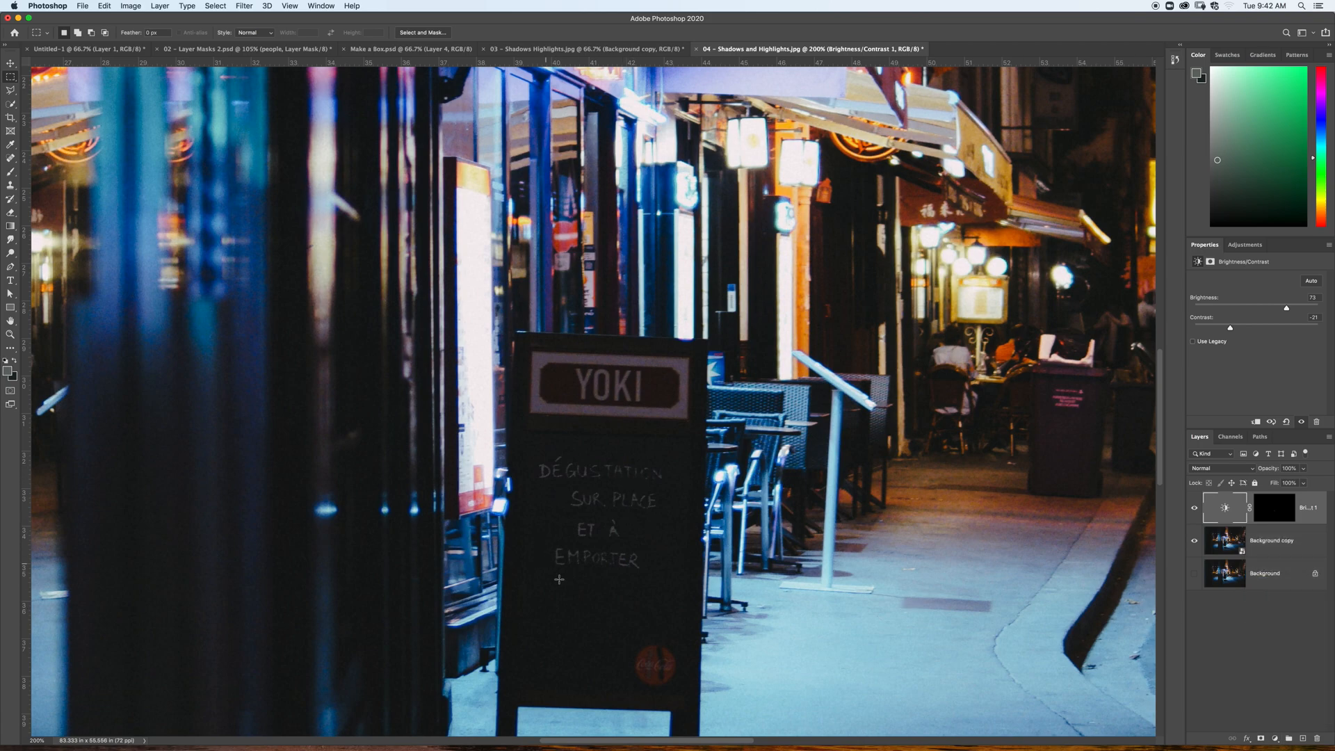